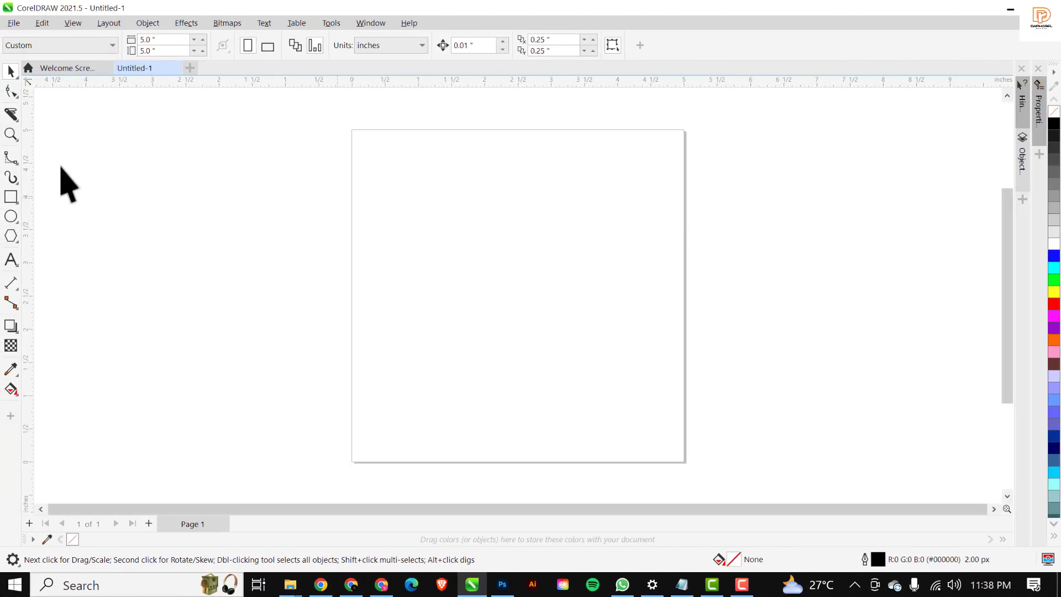
Add a rectangle covering the whole page and fill it with black.
double_click(10, 199)
scroll(474, 218, up, 2)
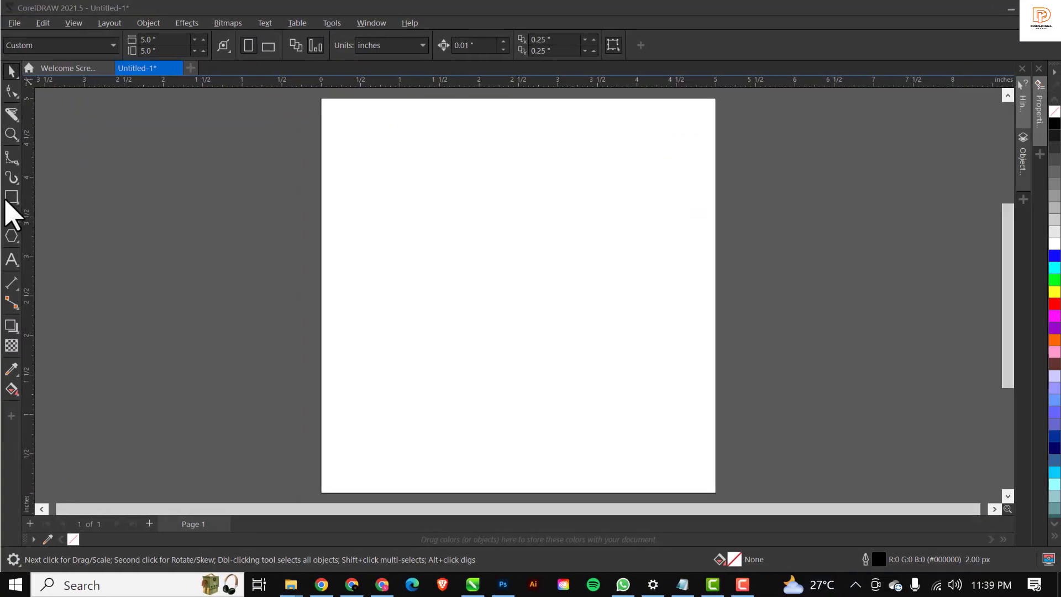
double_click(10, 198)
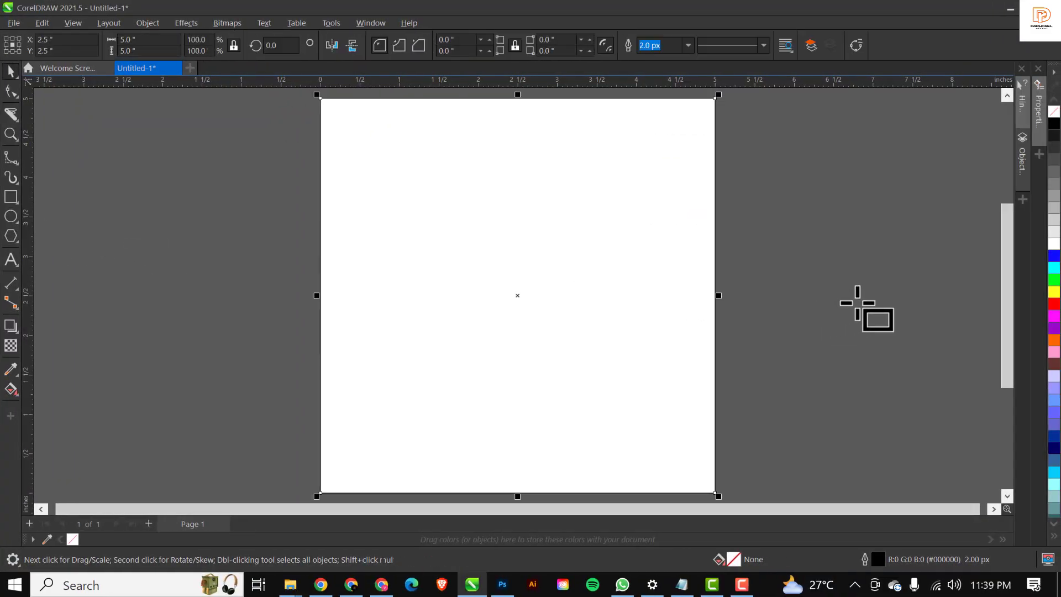
click(1053, 125)
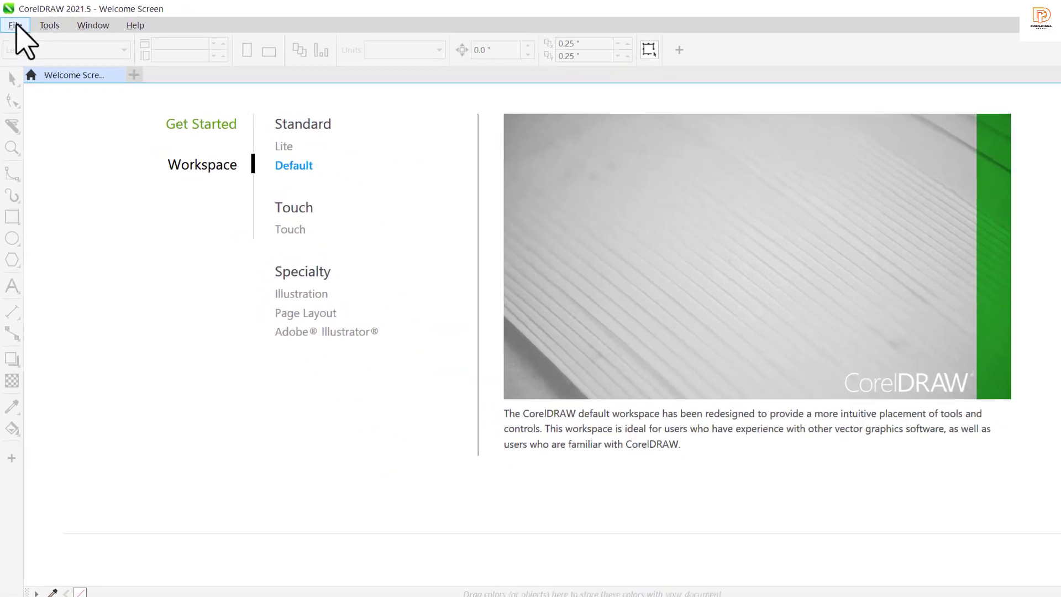
Create a new document named 'test' with the default 5.0 × 5.0 inch page.
click(15, 23)
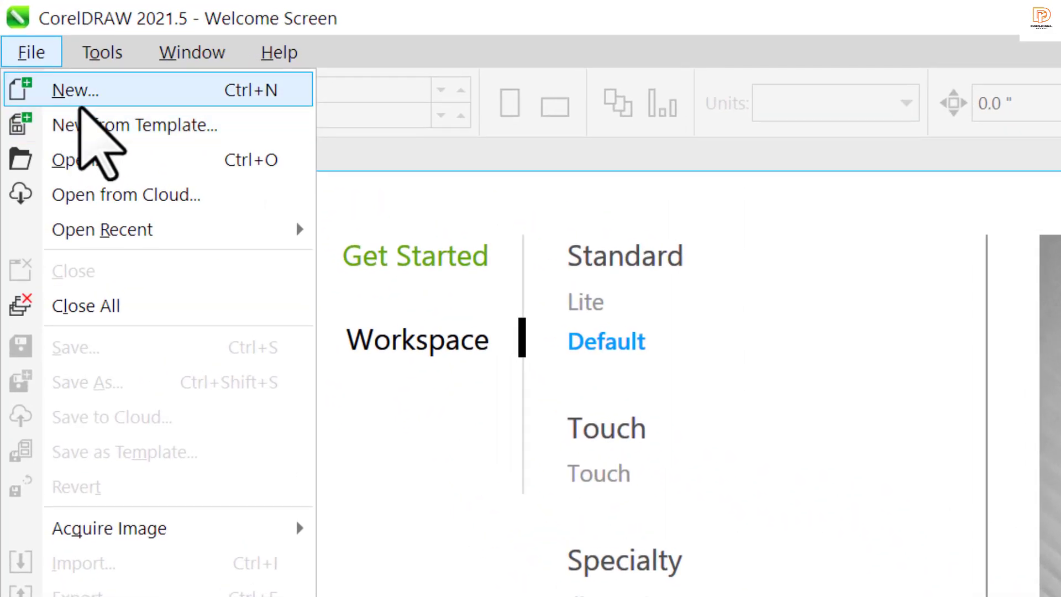
click(28, 41)
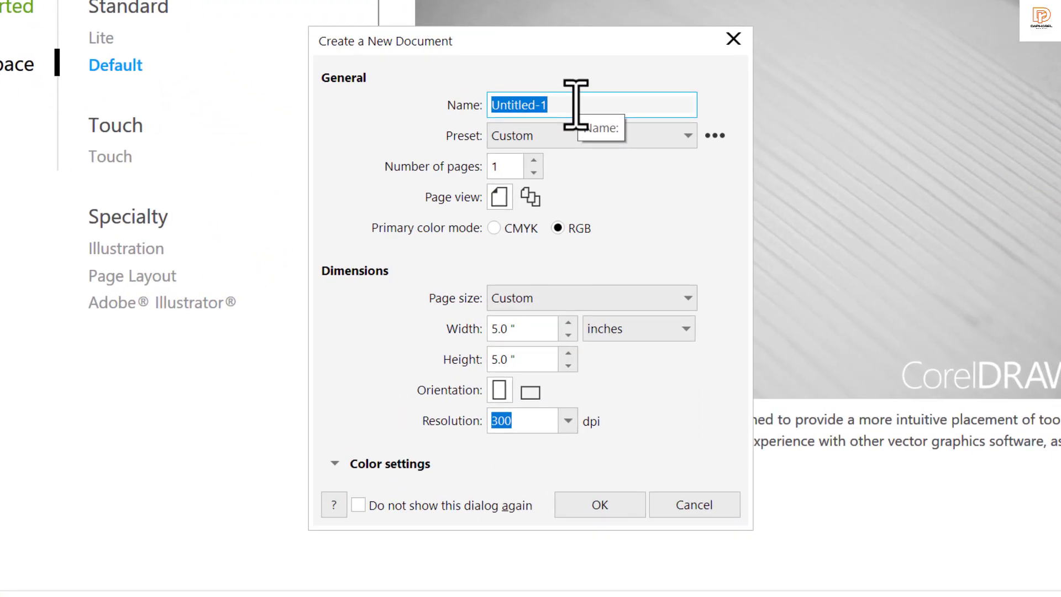
text(test)
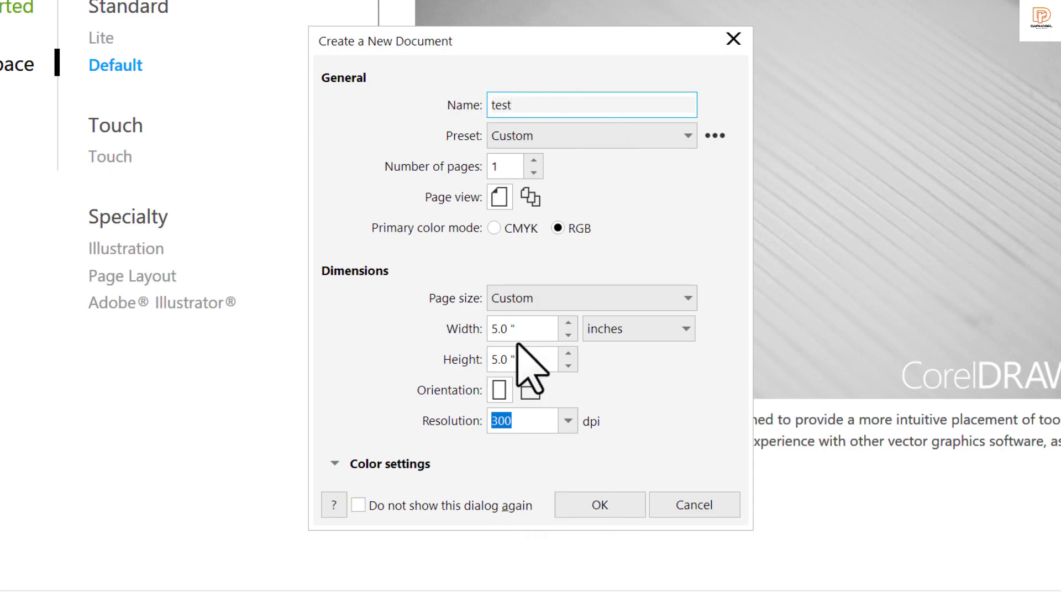
click(628, 500)
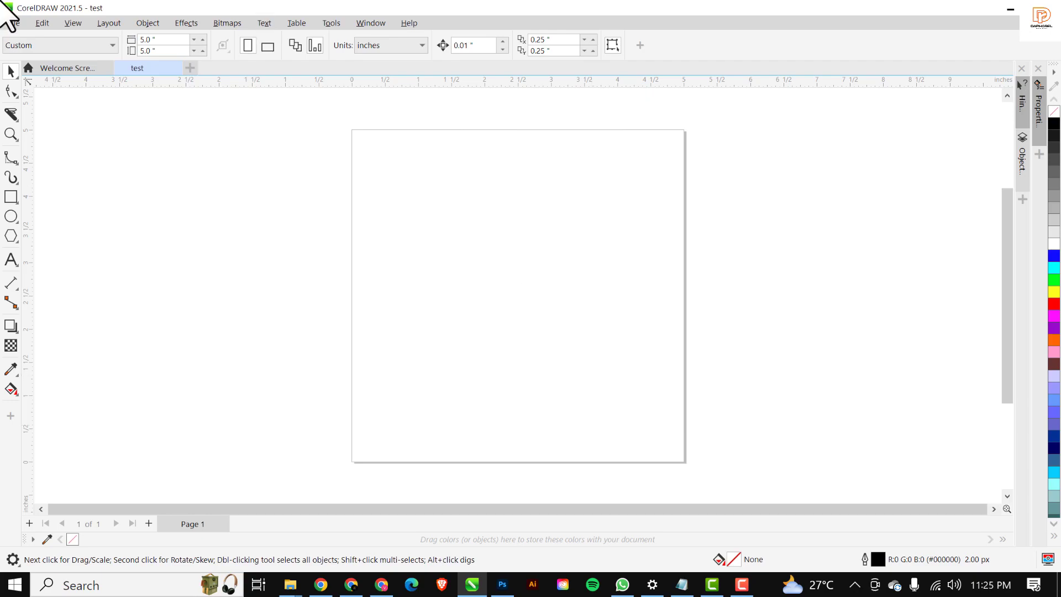
Open the Options dialog on Customization > Appearance, showing the Light theme at 88 %.
click(331, 23)
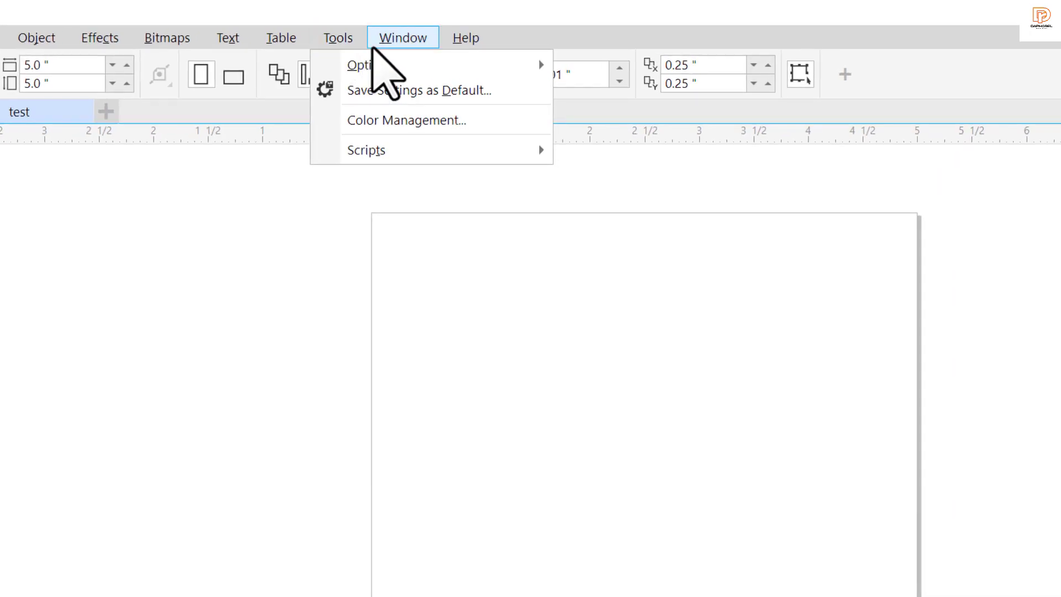
click(332, 32)
mouse_move(341, 55)
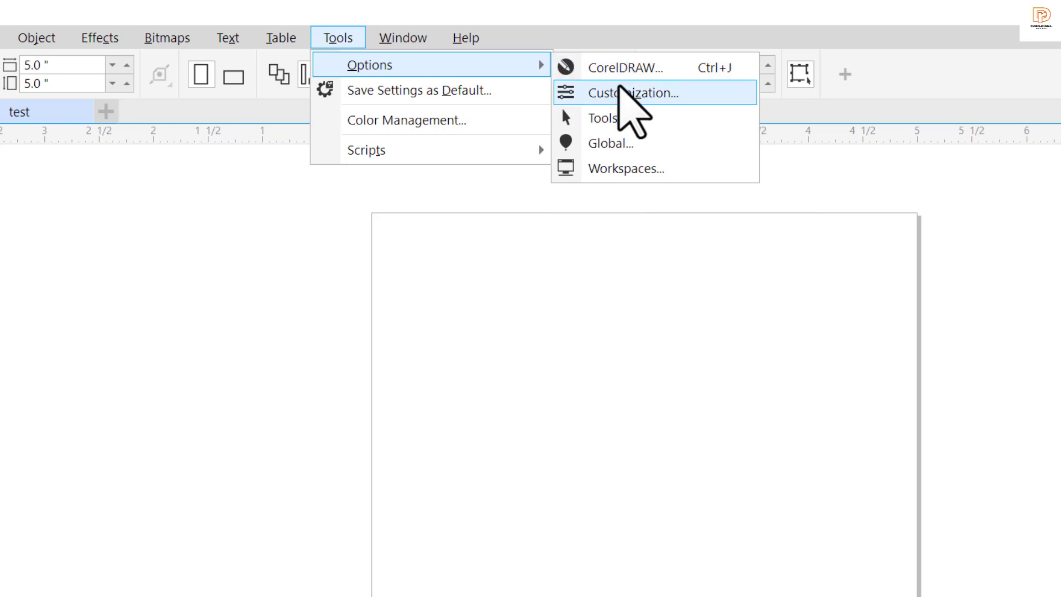
click(623, 92)
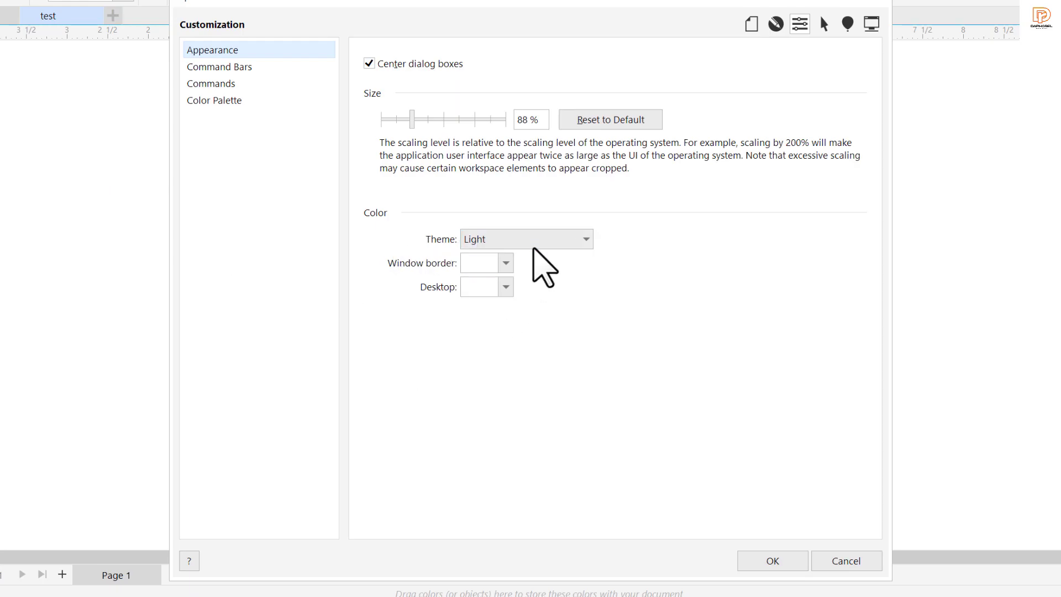
Preview the Dark, Medium and Light interface themes, ending on Dark.
click(542, 241)
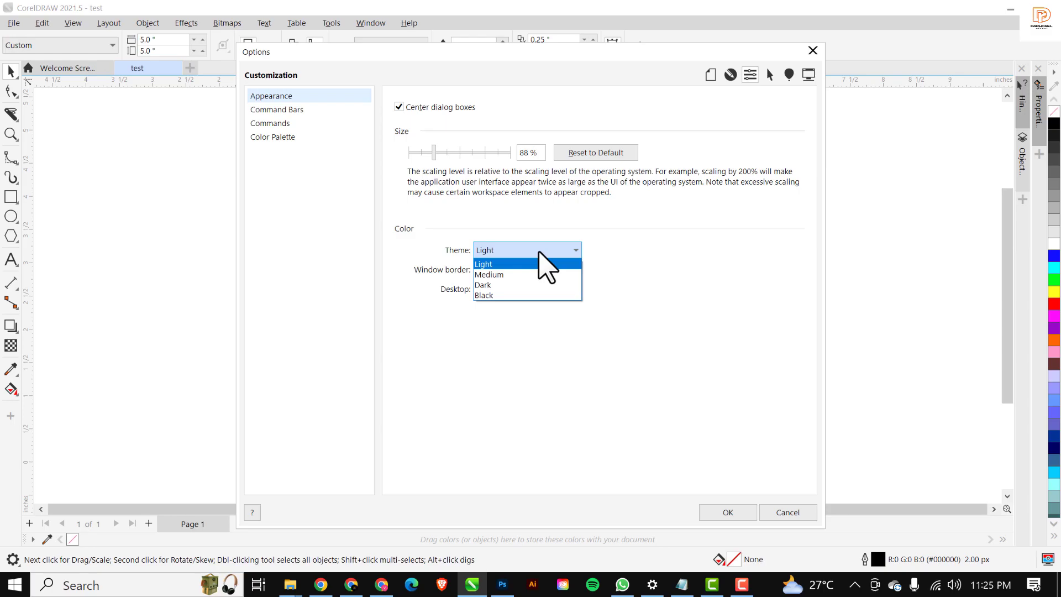
click(489, 285)
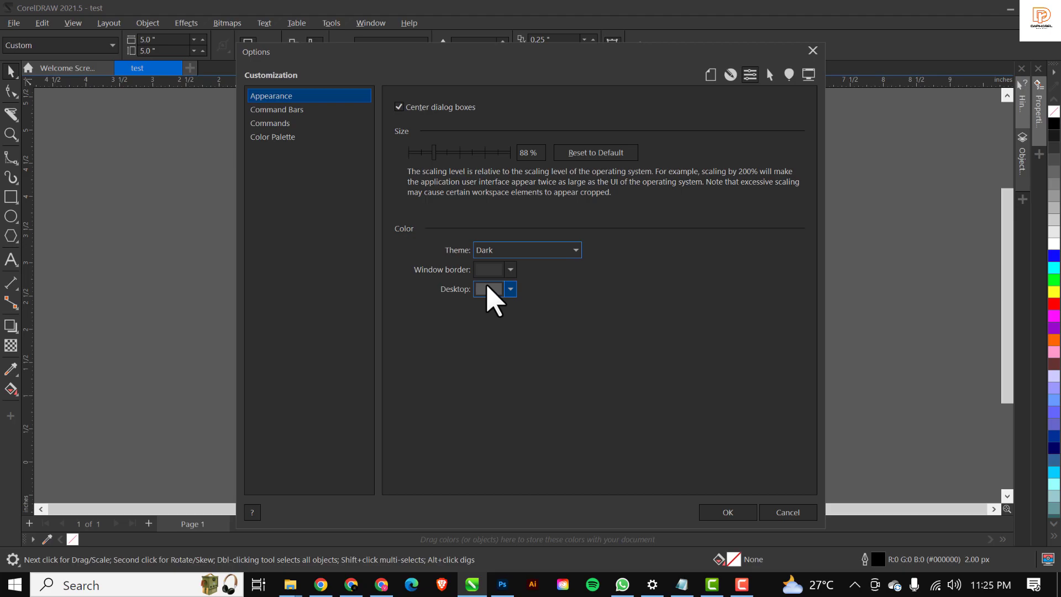
click(511, 252)
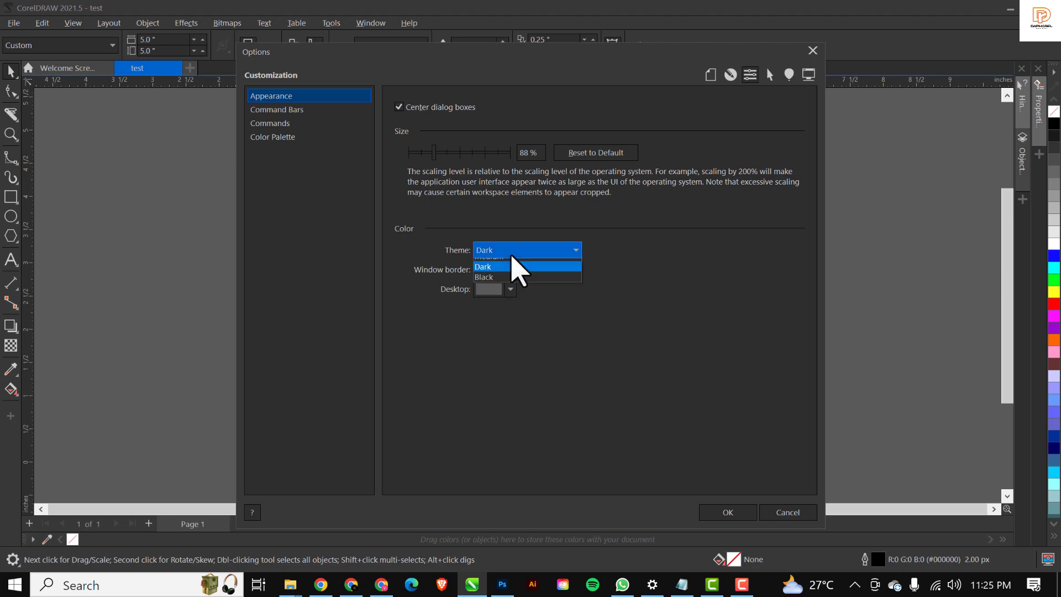
click(507, 271)
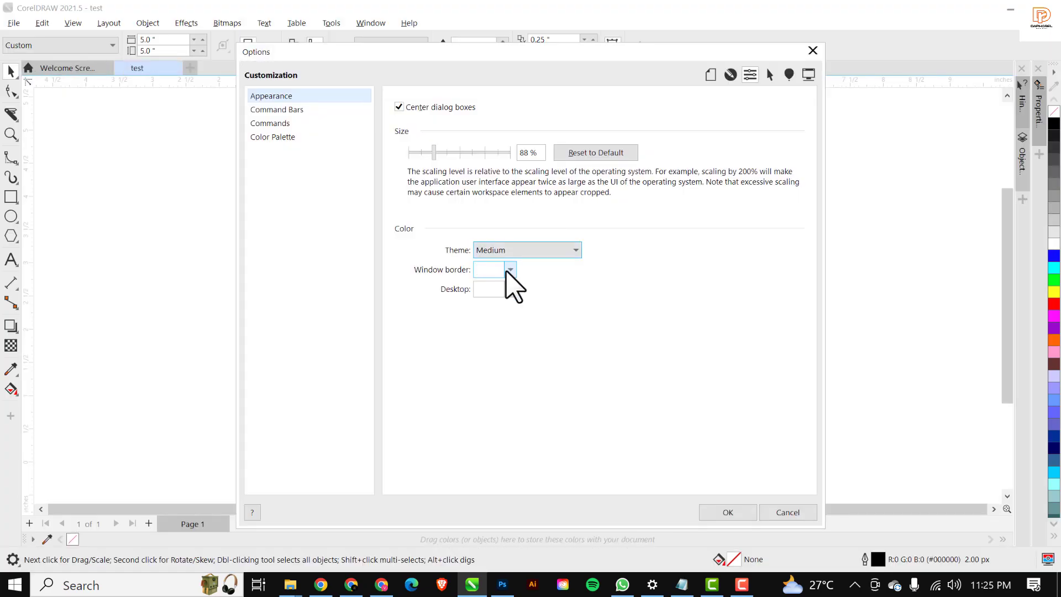
click(533, 252)
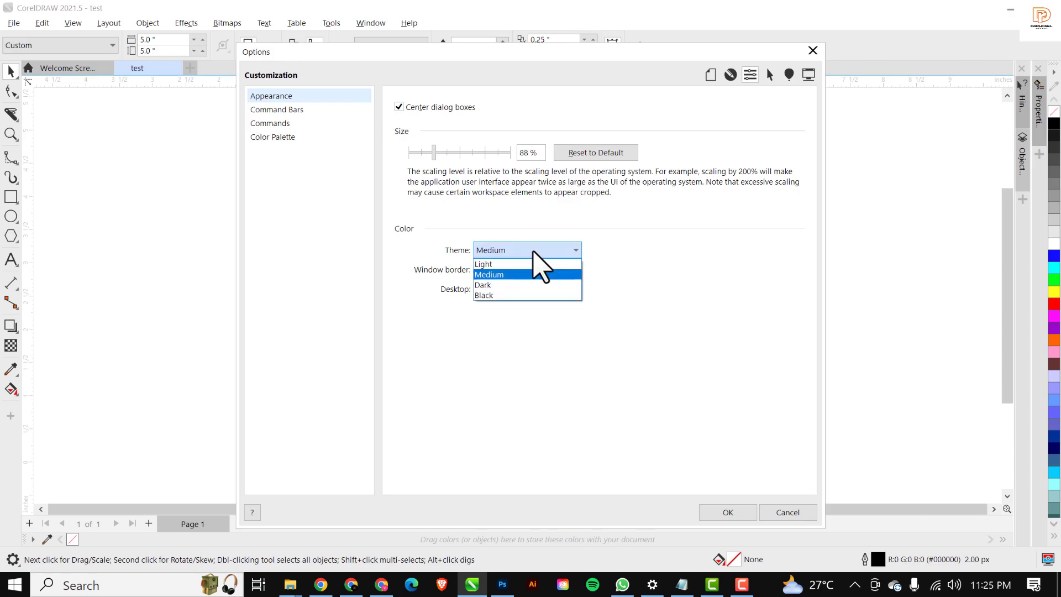
click(509, 262)
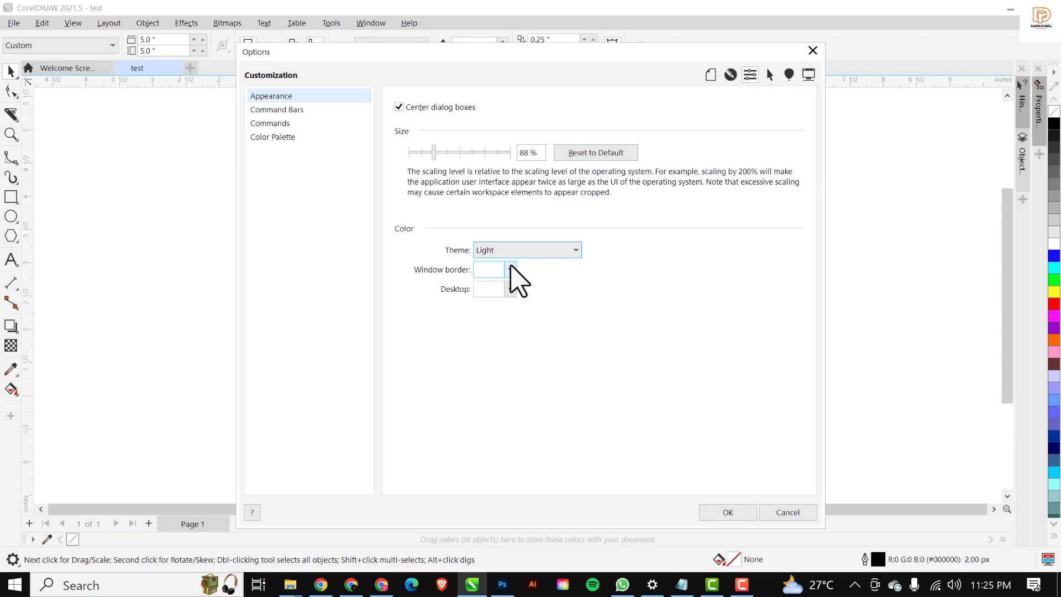
click(535, 252)
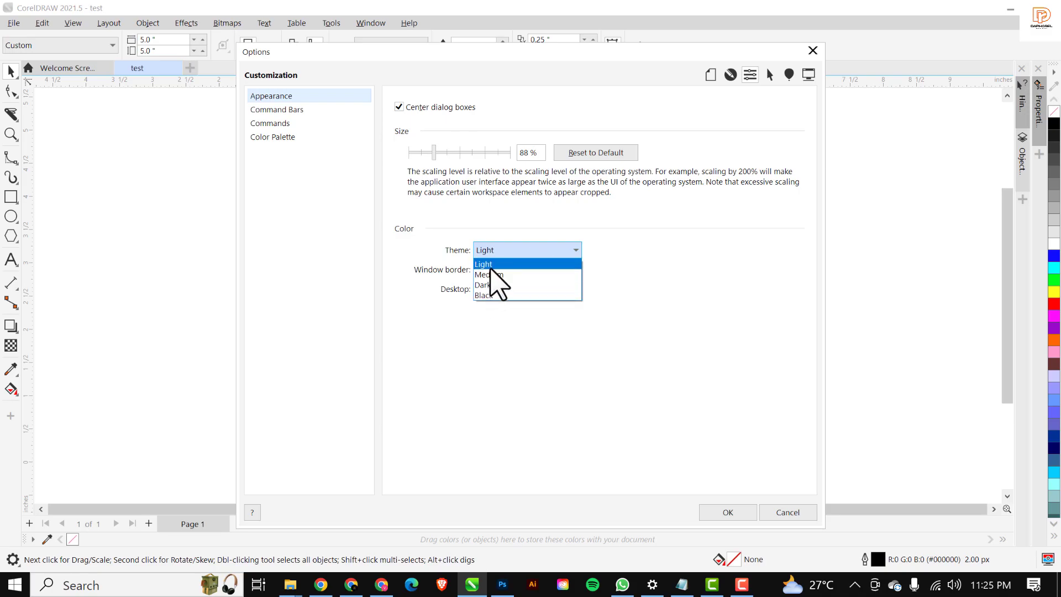
click(491, 274)
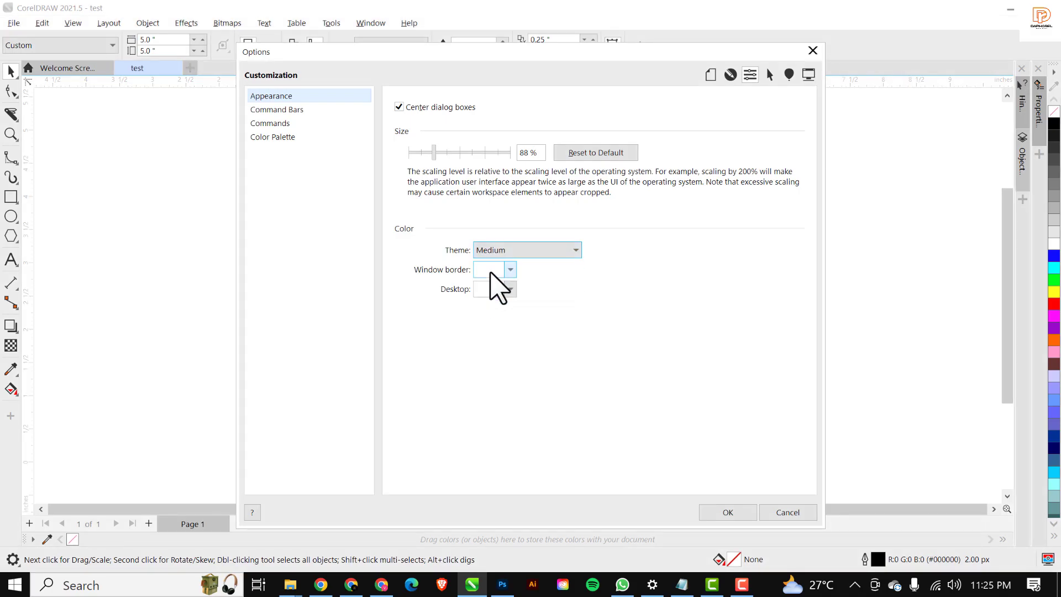
click(517, 251)
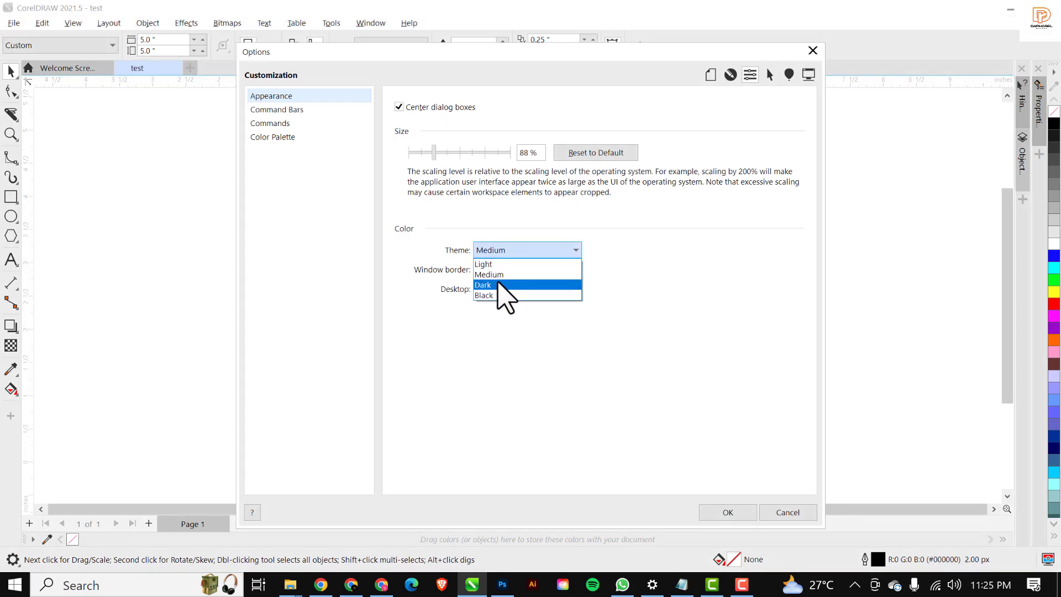
click(483, 285)
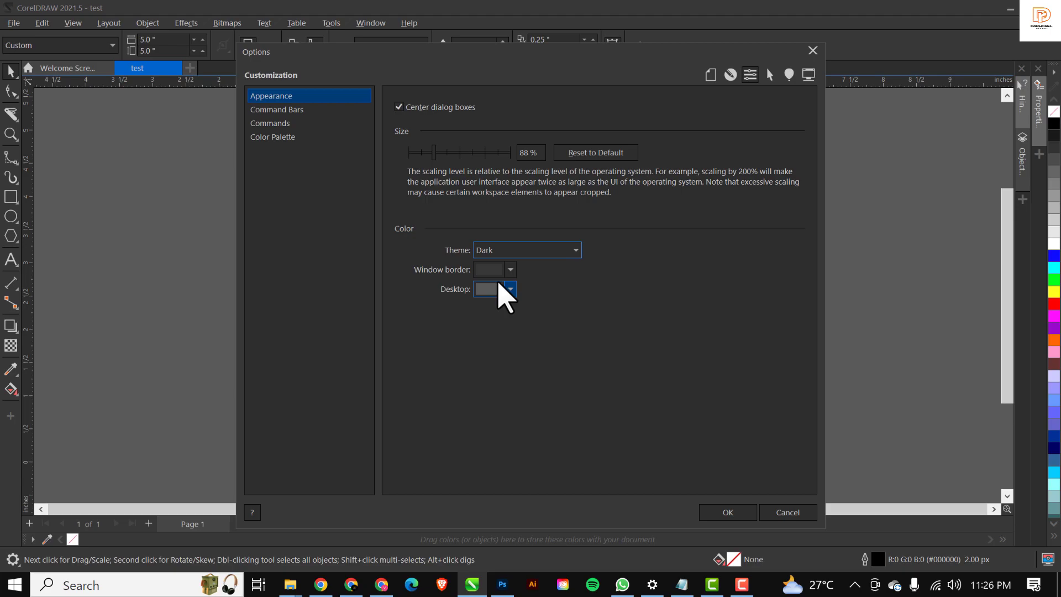
Try the Black theme, then settle on the Dark theme.
click(522, 254)
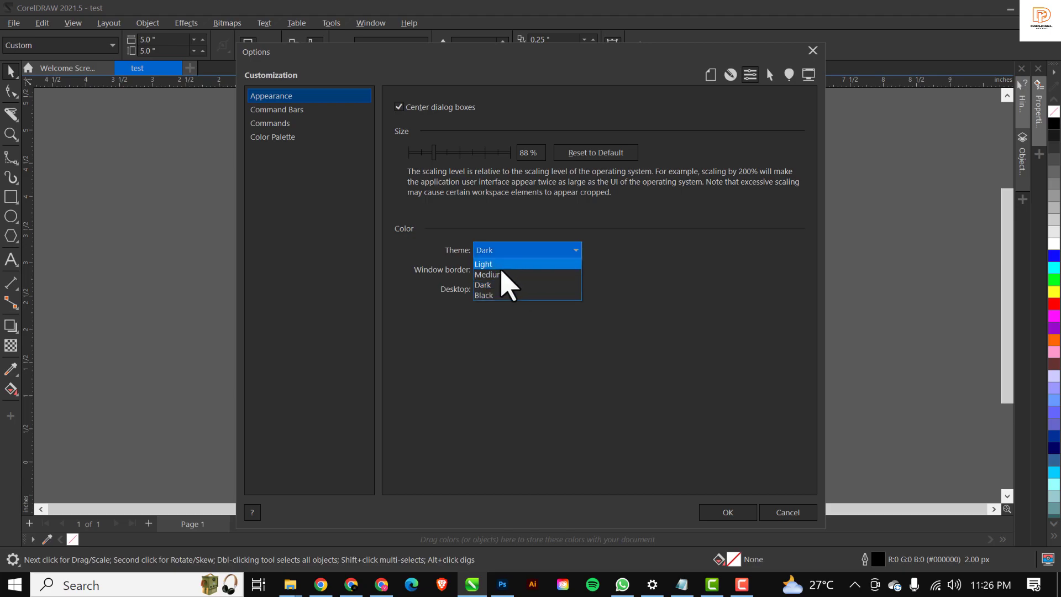
click(495, 296)
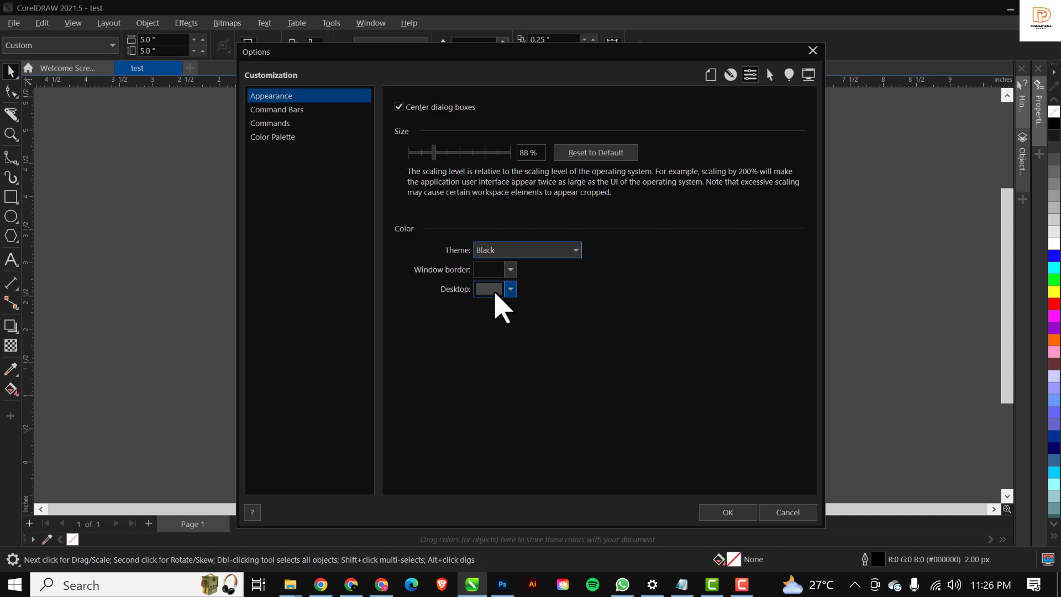
click(492, 251)
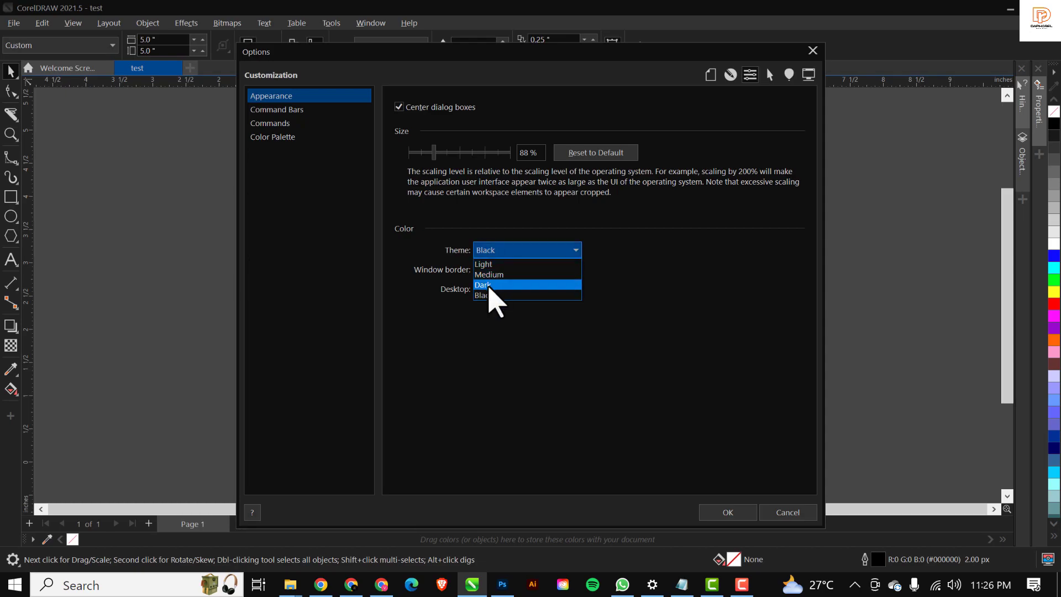
click(492, 285)
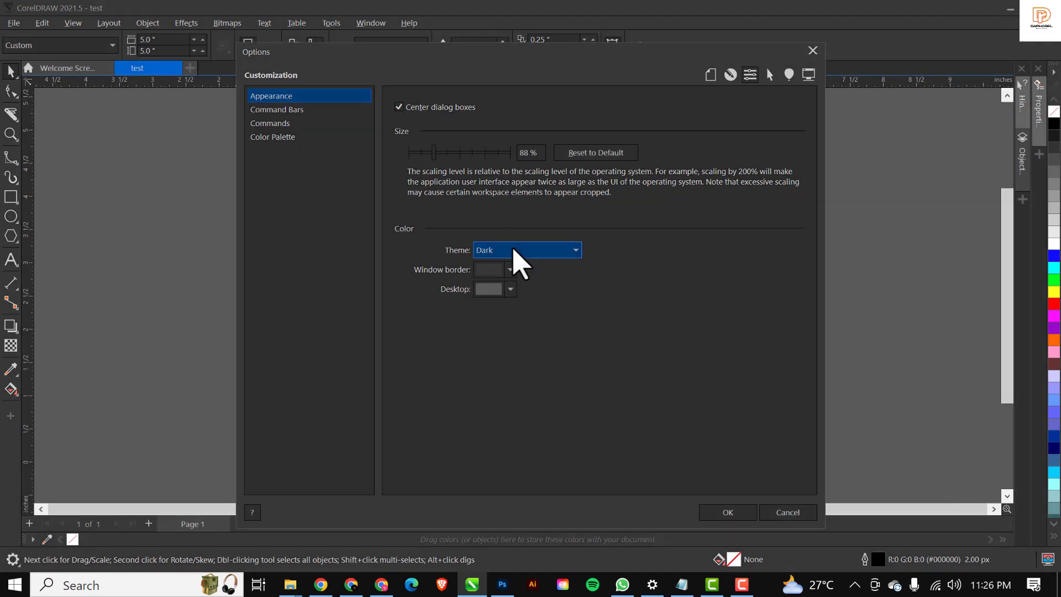
Set the window border colour to dark red #471818 in the colour picker.
click(510, 269)
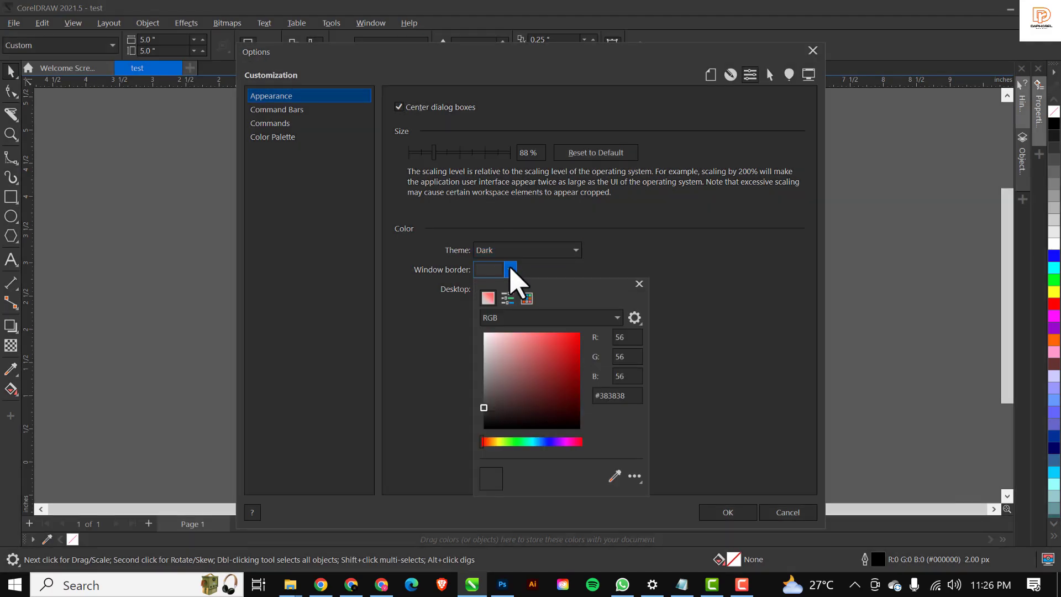
click(692, 249)
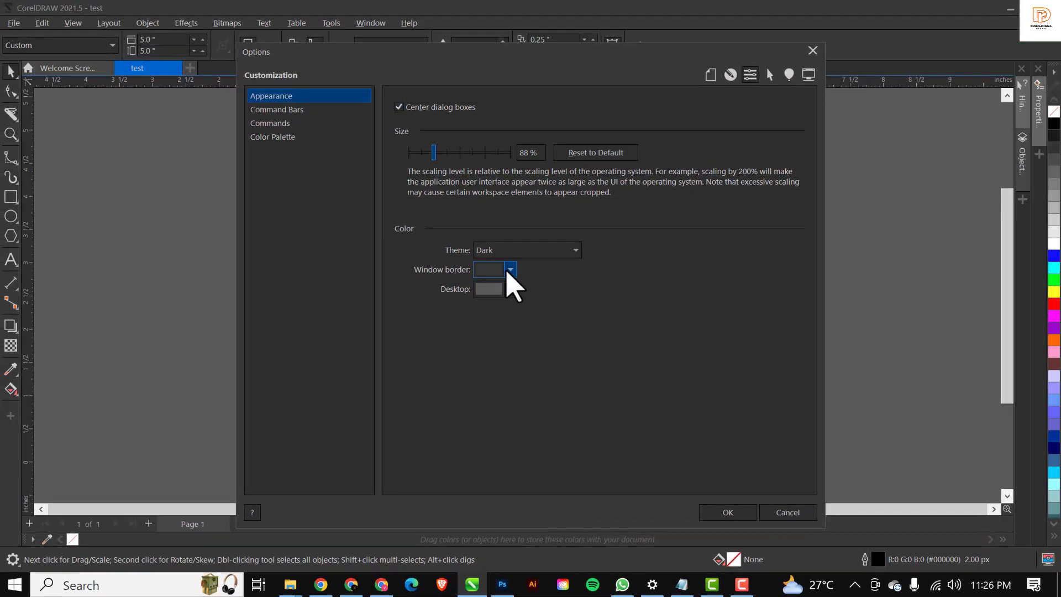
click(510, 270)
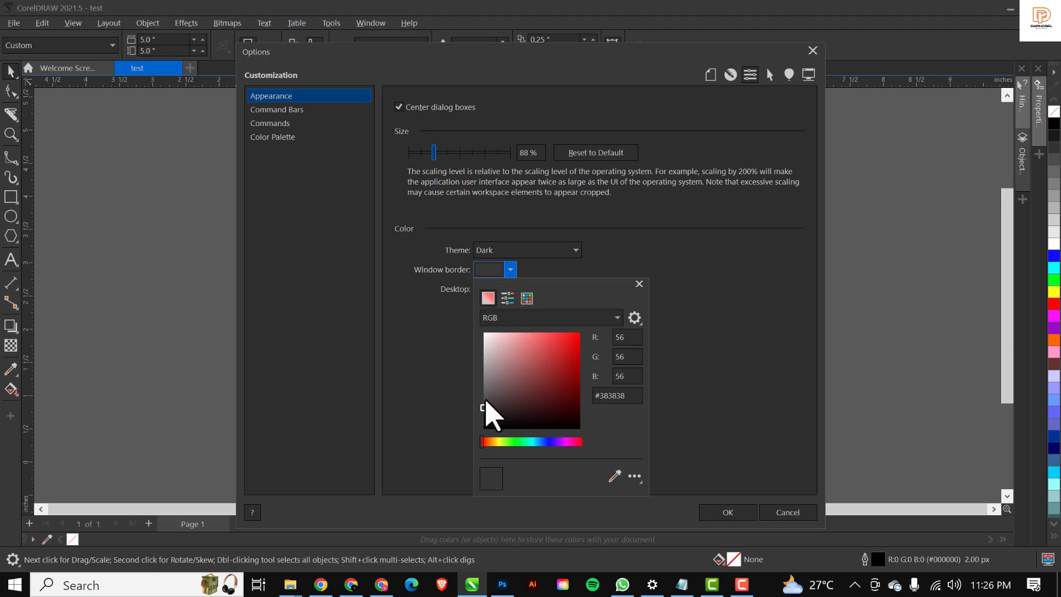
drag(485, 411, 519, 359)
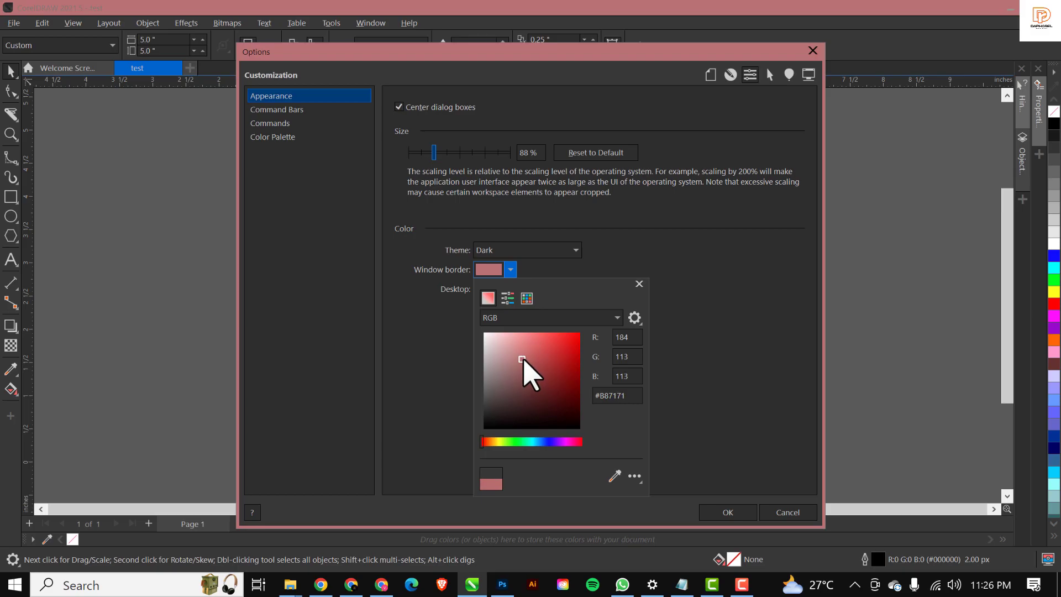
drag(523, 359, 547, 402)
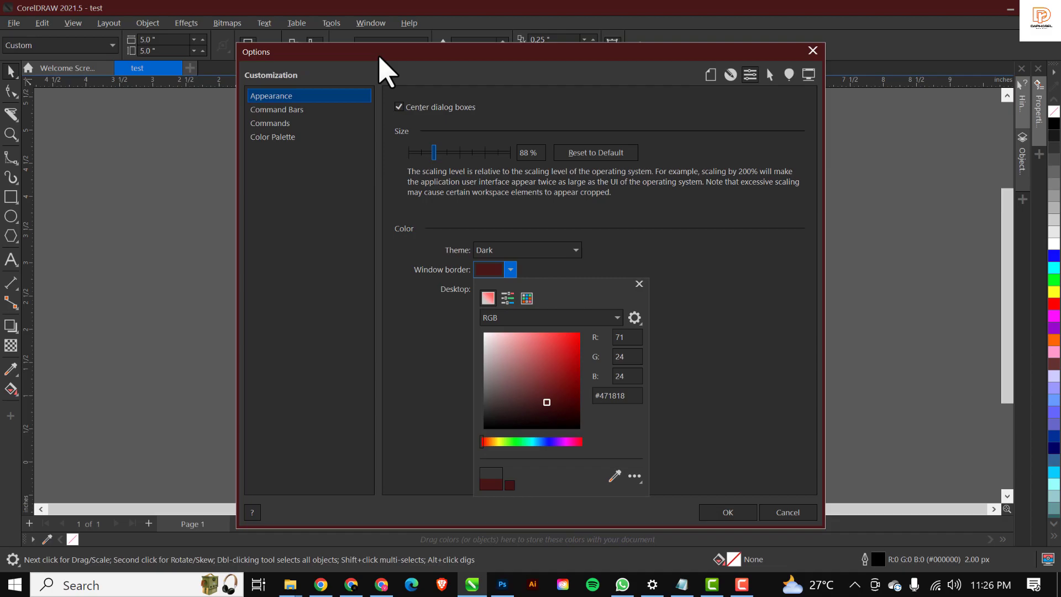
mouse_move(568, 288)
mouse_down()
mouse_move(886, 164)
mouse_move(859, 169)
mouse_up()
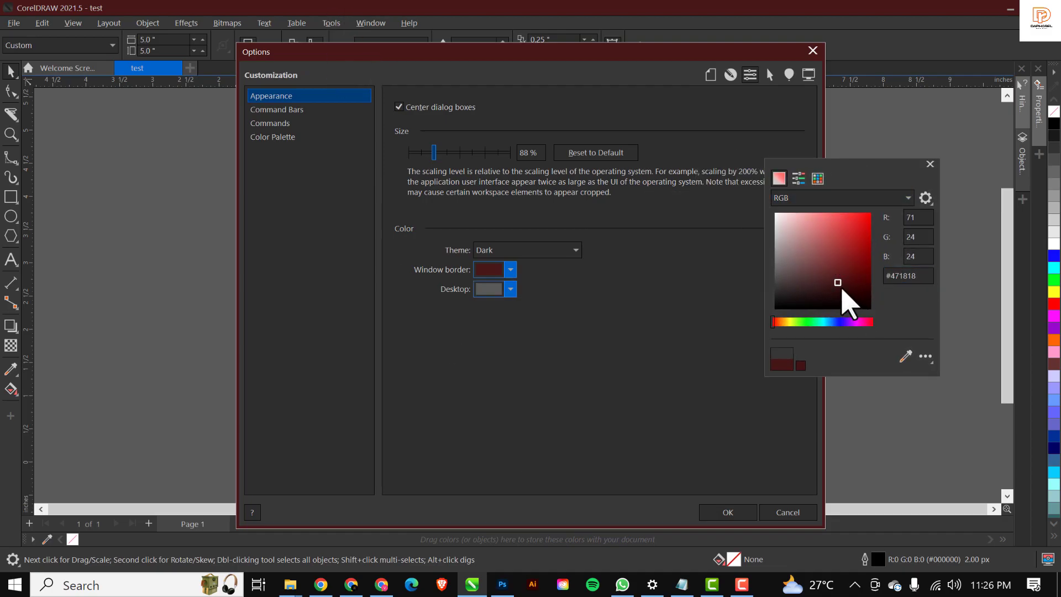
Try a stronger red and several shades of blue for the window border.
click(840, 270)
click(848, 256)
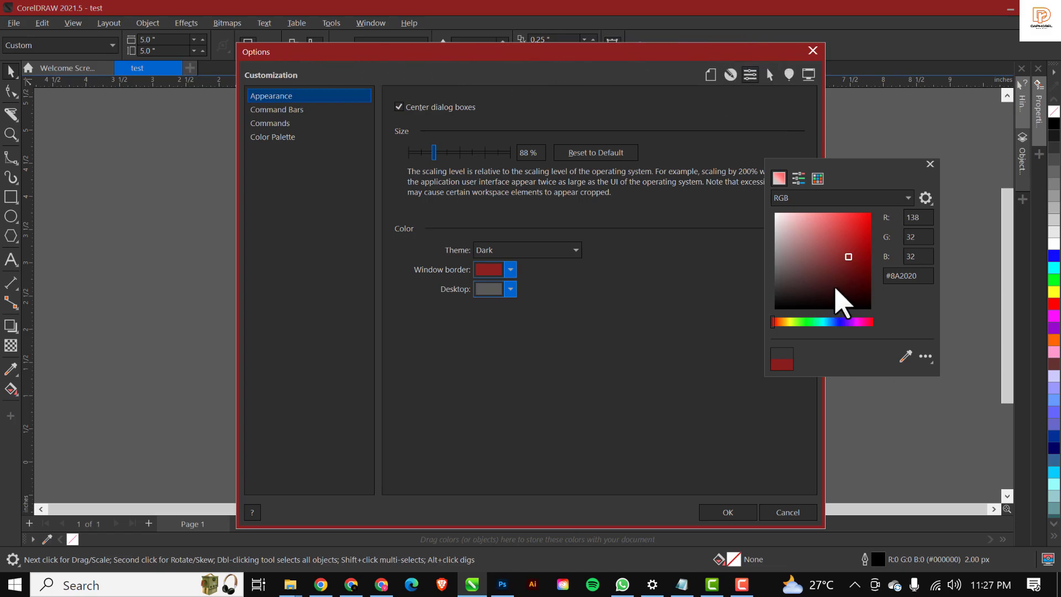
click(835, 322)
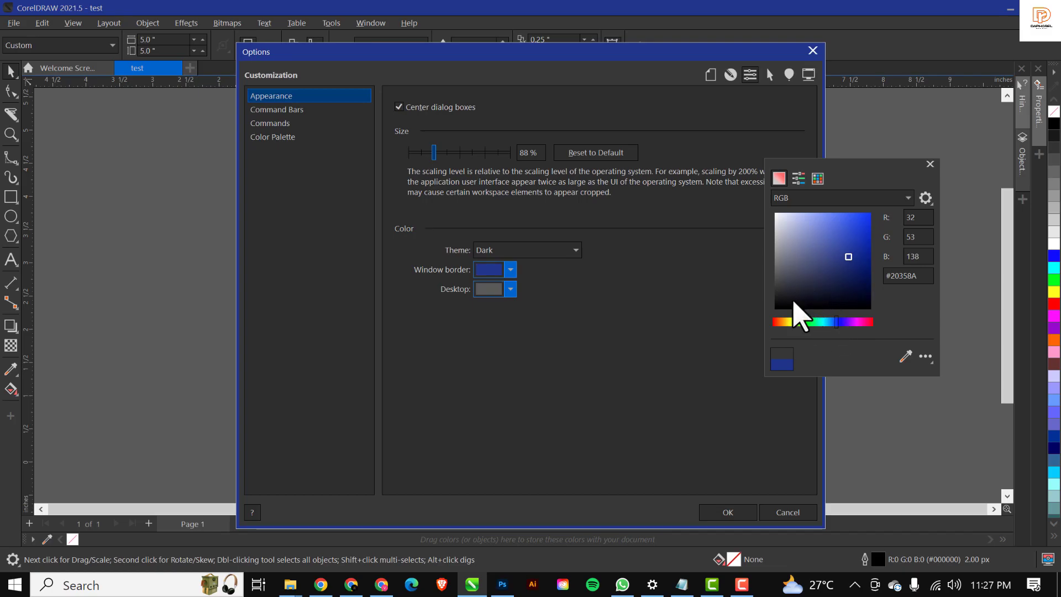
click(826, 235)
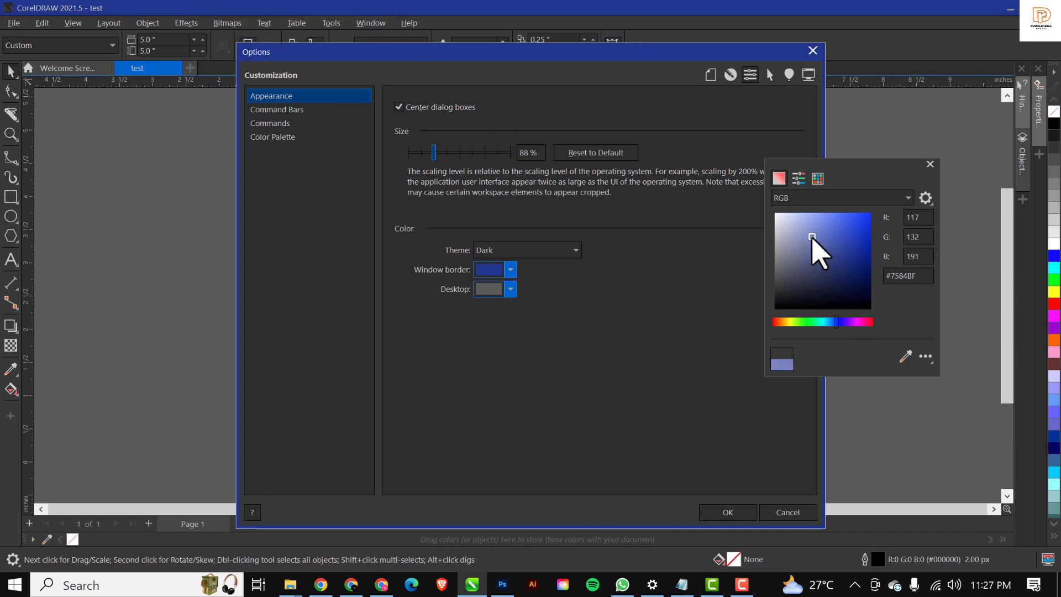
click(838, 244)
click(845, 237)
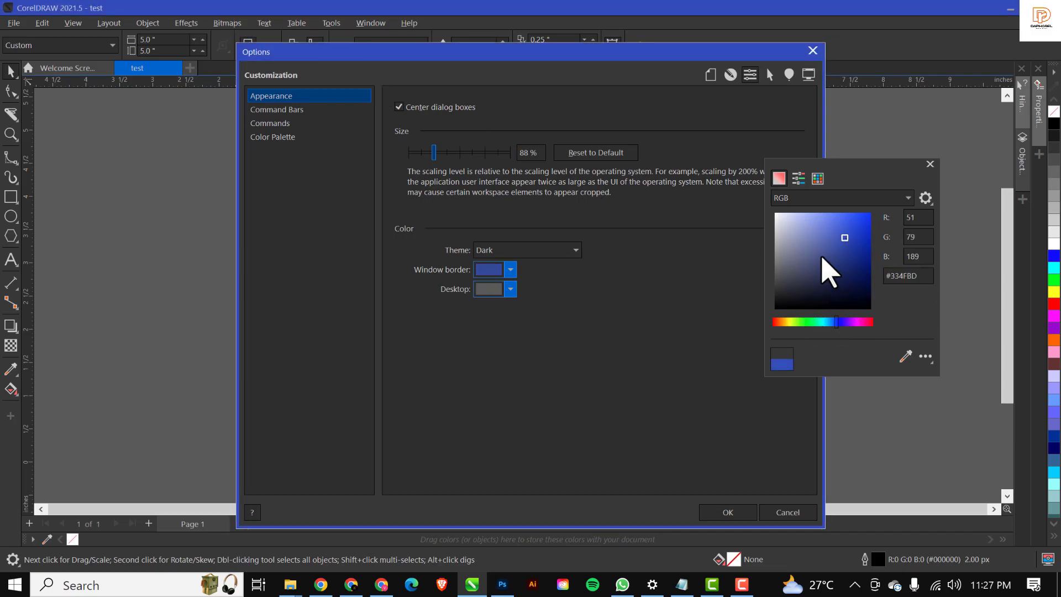
click(821, 254)
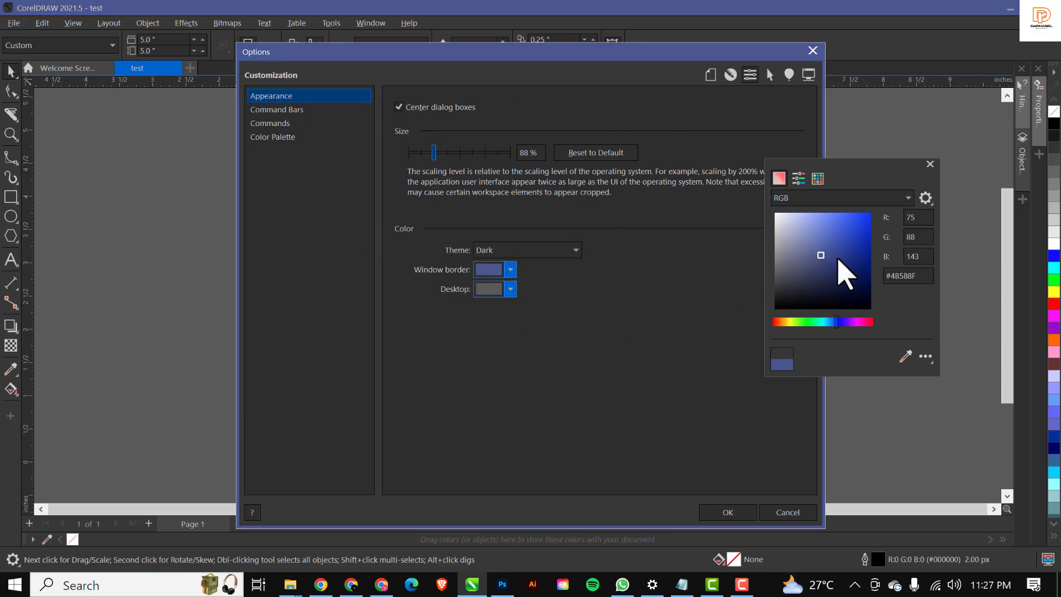
After trying greys, settle the window border on a muted greyish green and close the picker.
drag(820, 256, 779, 285)
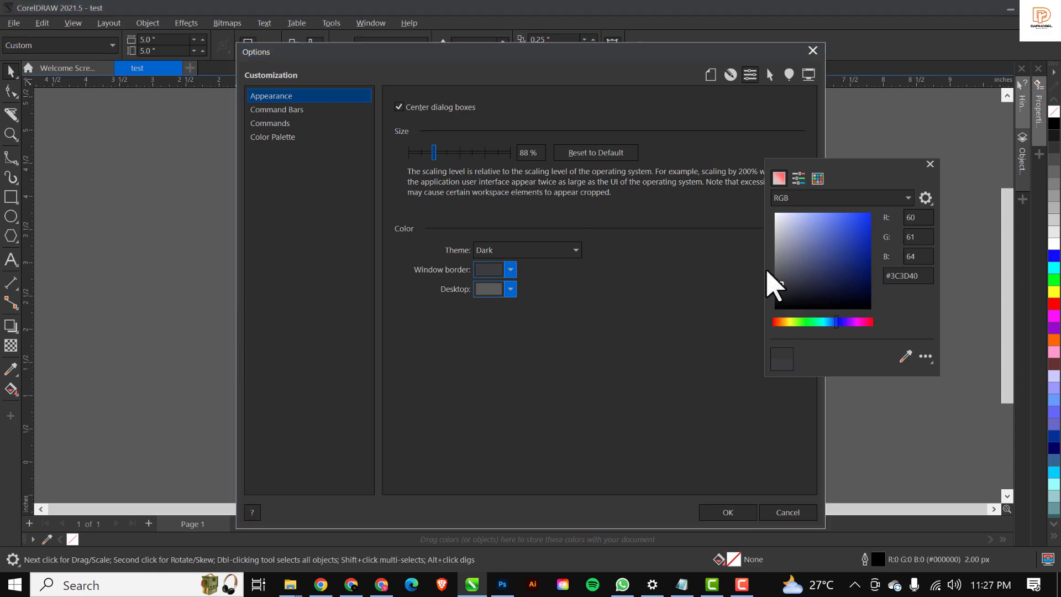
click(775, 254)
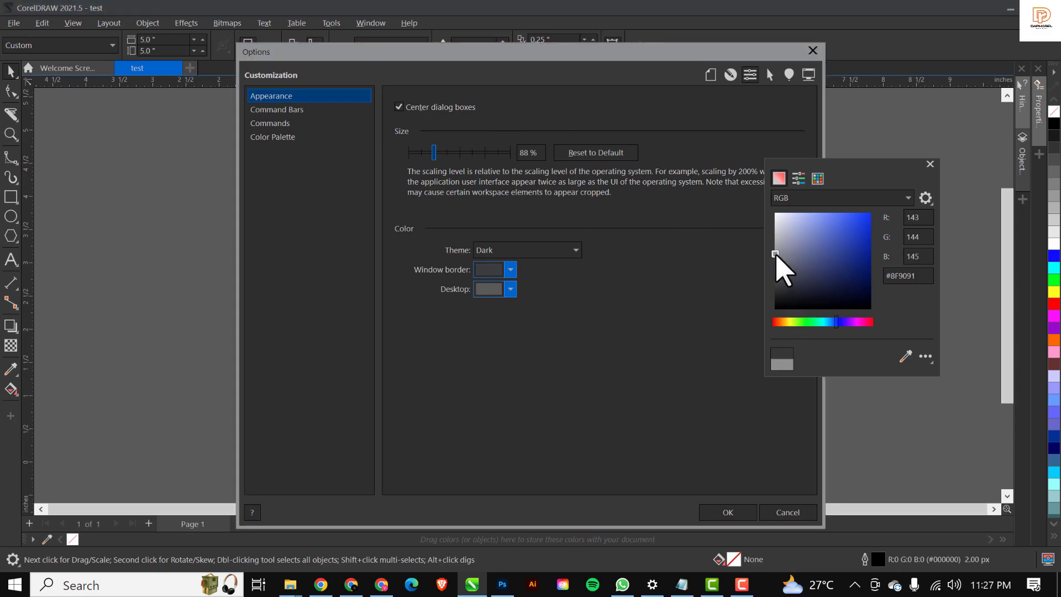
drag(791, 258, 794, 279)
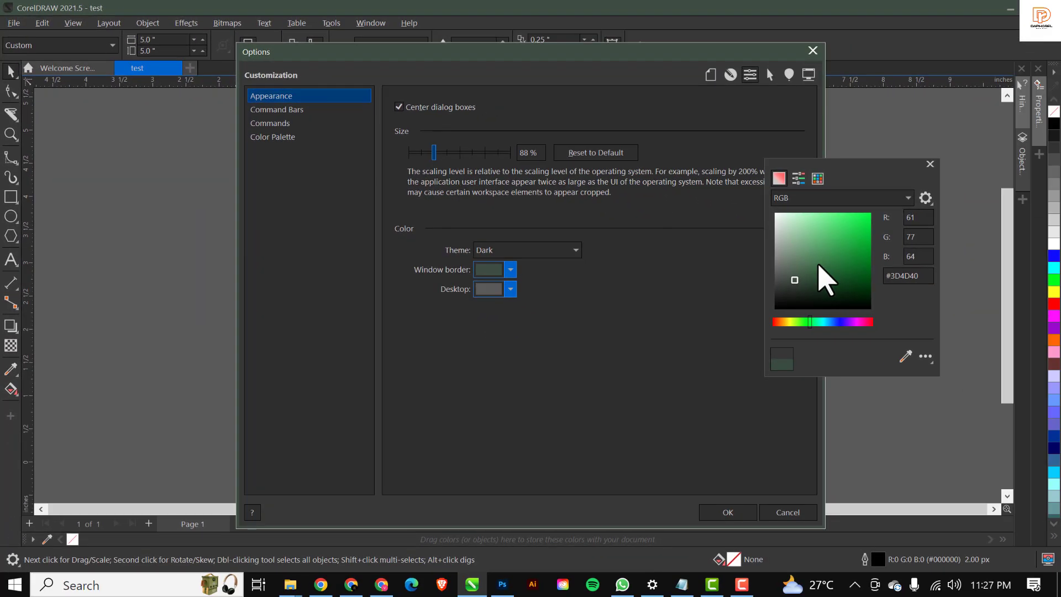
click(821, 281)
drag(821, 280, 797, 273)
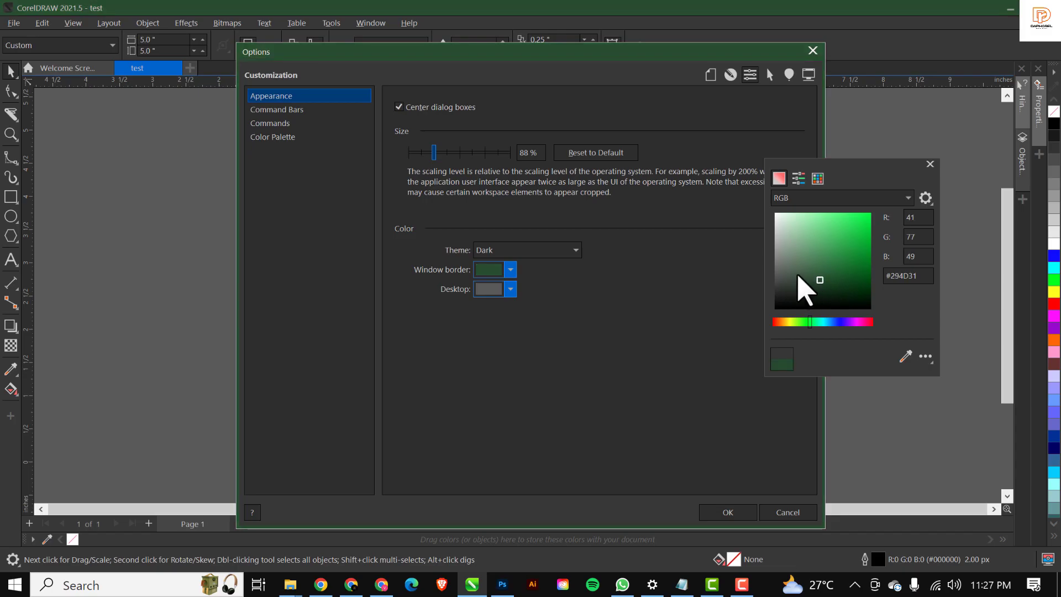
click(929, 164)
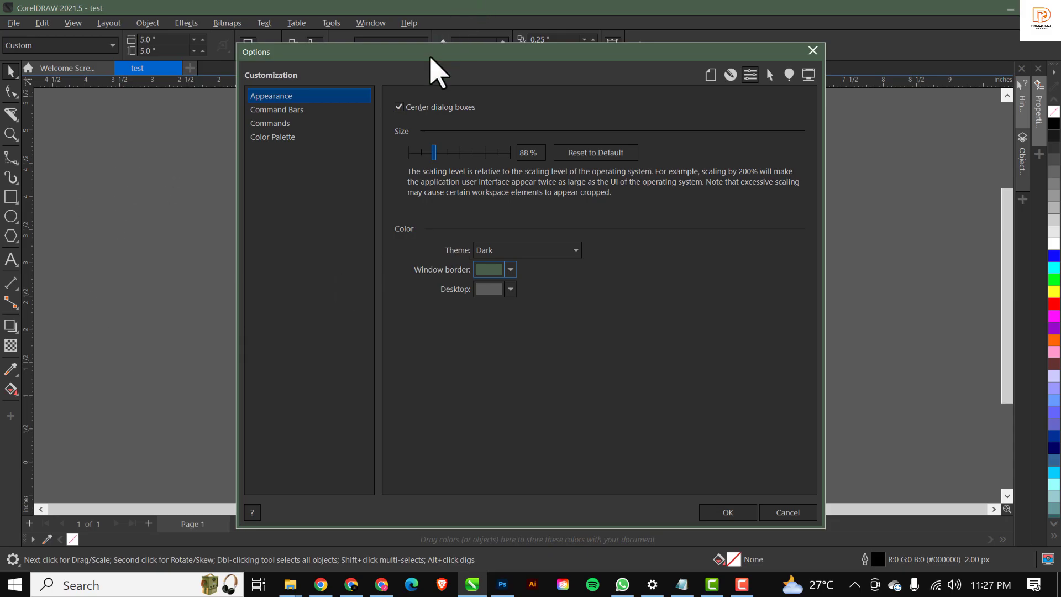
drag(431, 56, 523, 52)
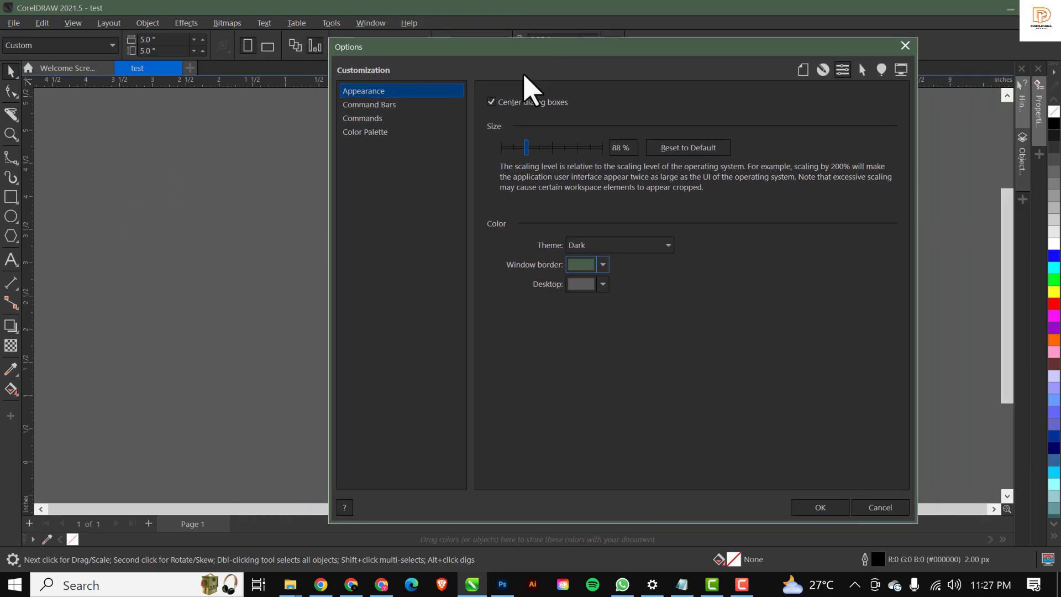
Set the desktop colour to red and check it around the page.
click(603, 284)
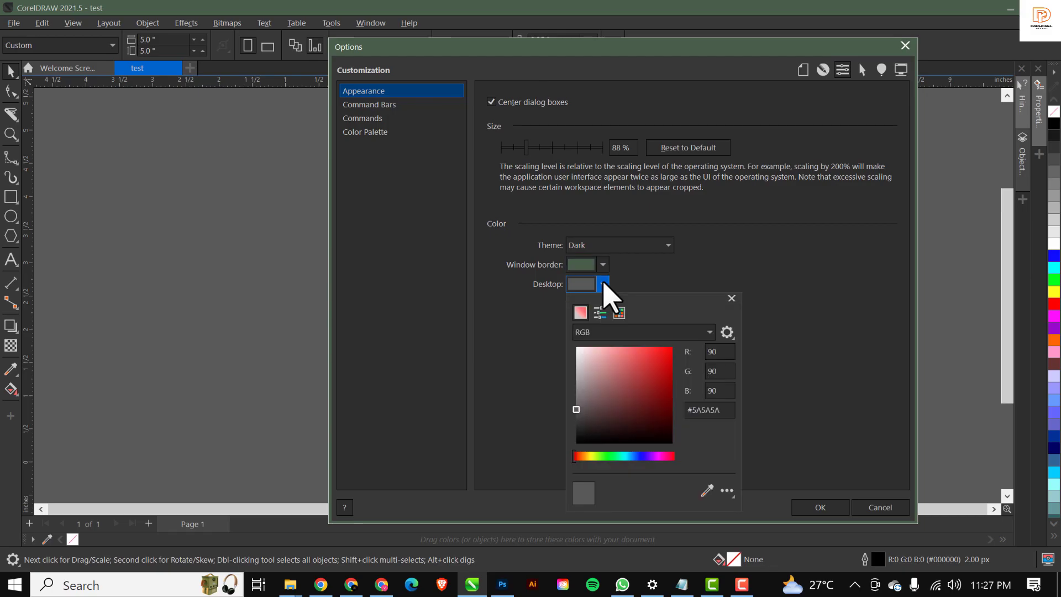
click(629, 375)
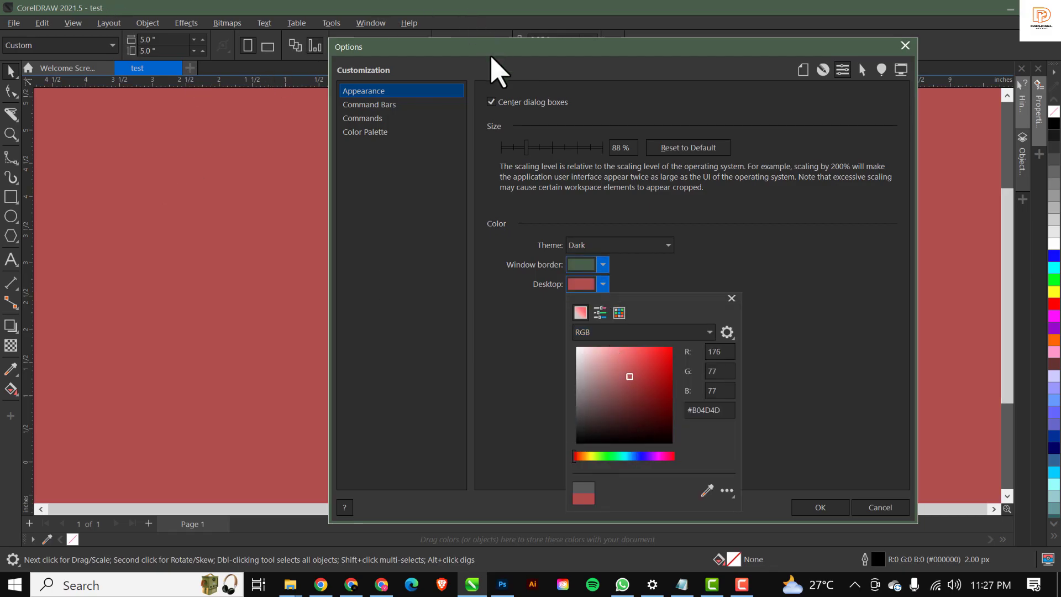
click(491, 57)
drag(455, 48, 261, 421)
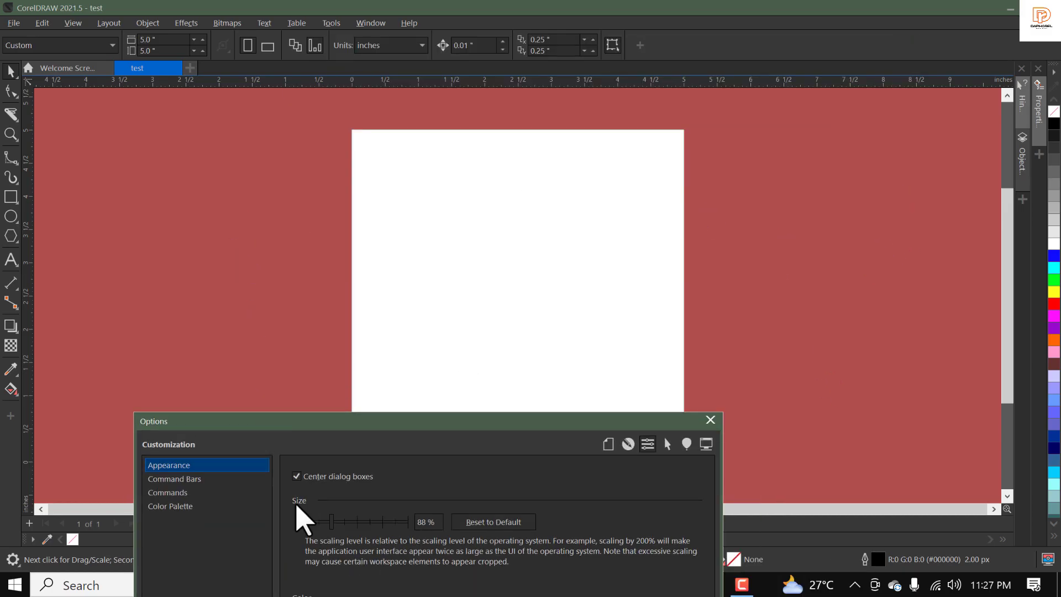
drag(431, 418, 564, 47)
Change the desktop colour to a dusky maroon shifted toward purple (#593E4B).
click(556, 282)
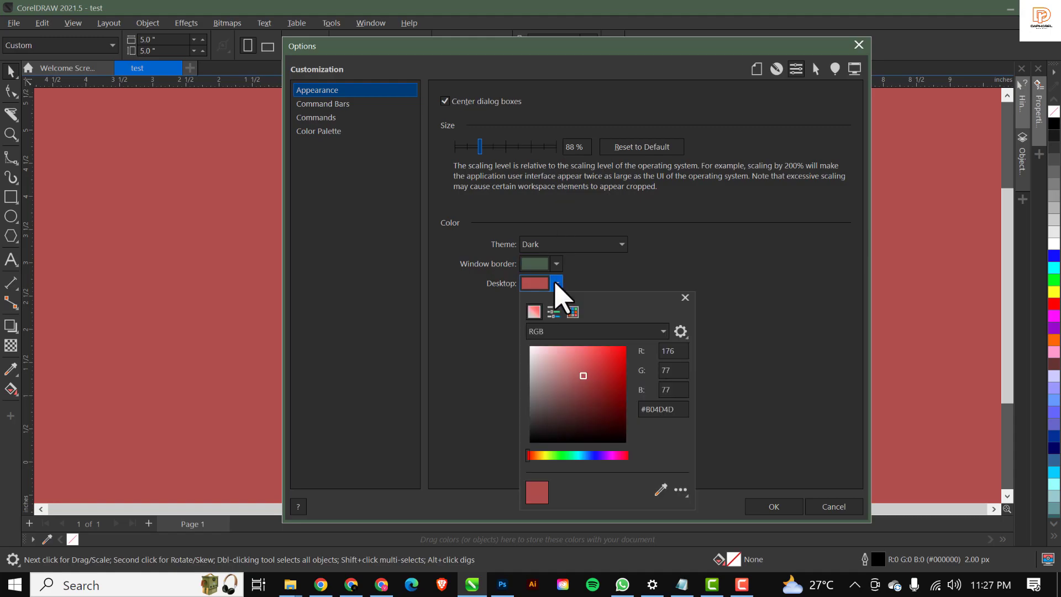
click(594, 417)
click(614, 365)
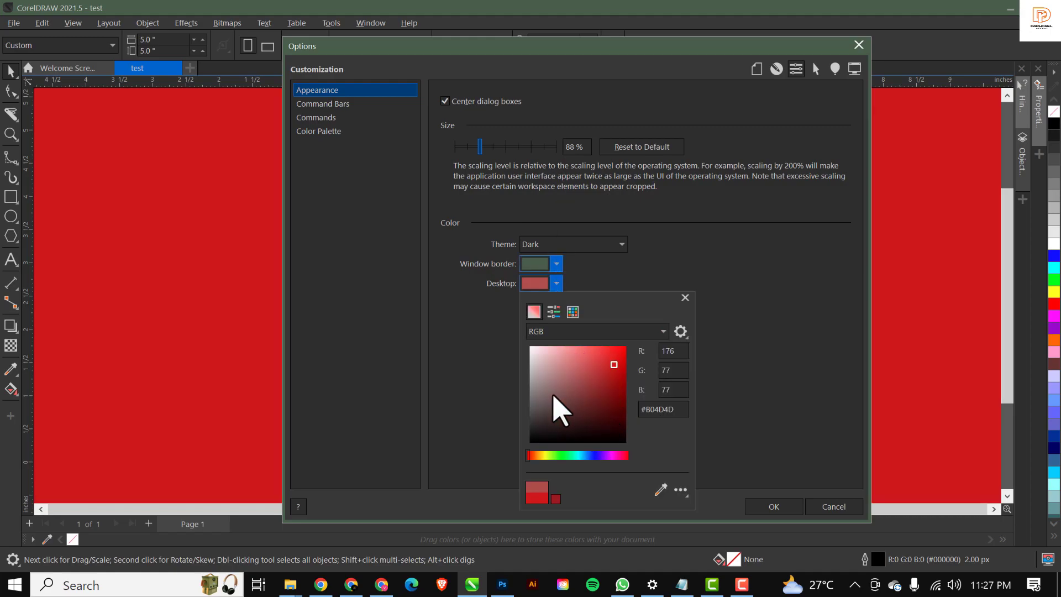
click(553, 394)
click(558, 408)
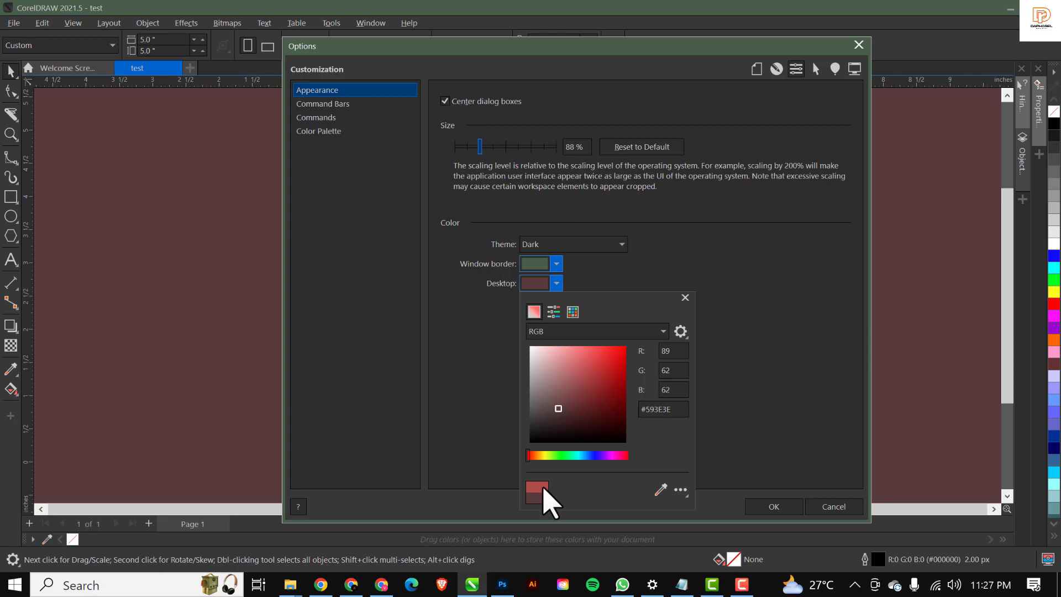
drag(549, 455, 620, 454)
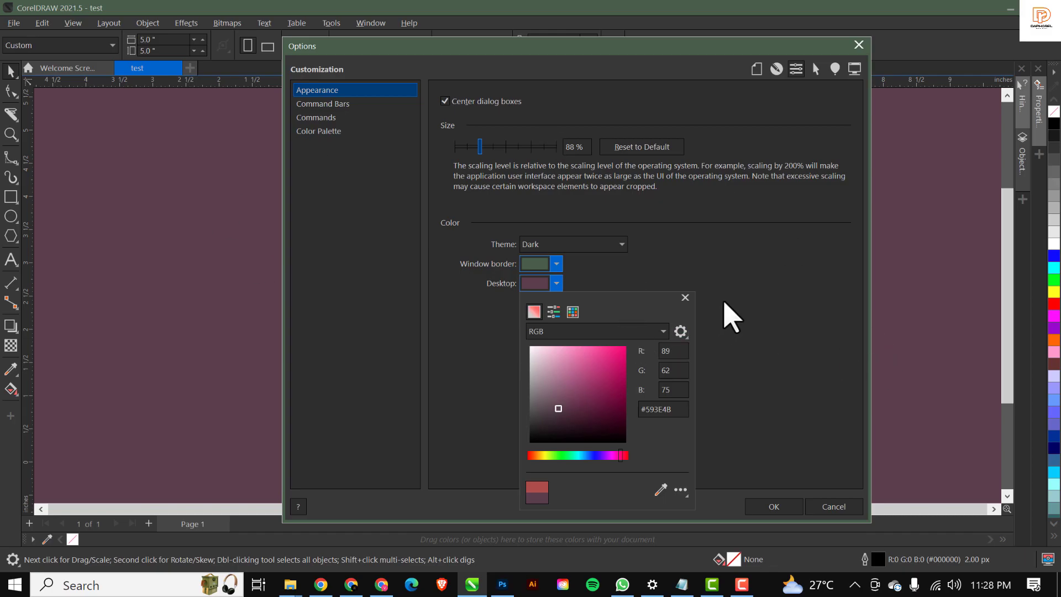
click(685, 297)
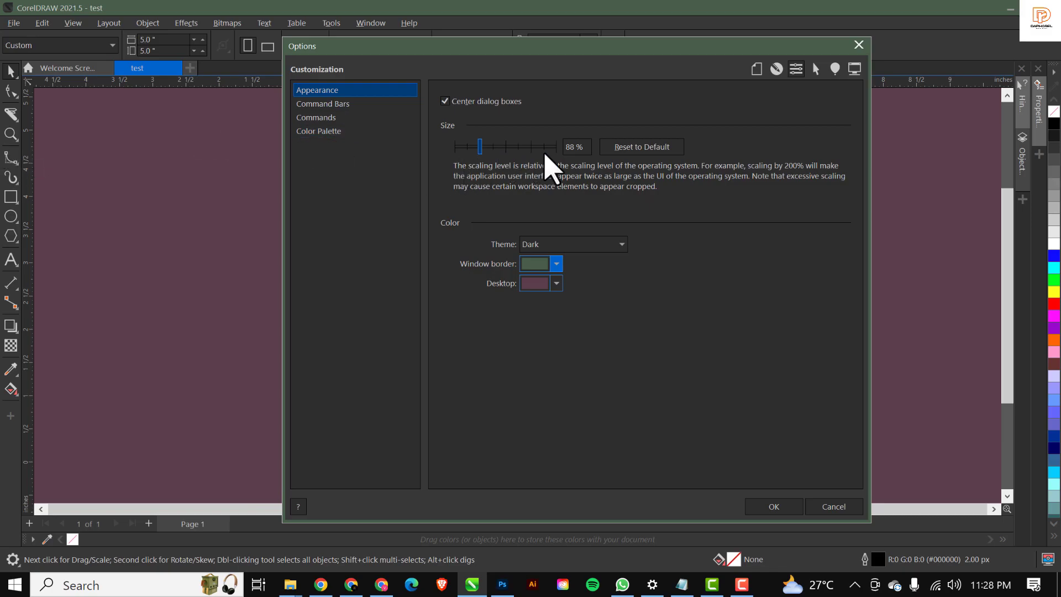
Adjust the interface Size through 150 % and 200 %, finally setting it to 100 %.
drag(480, 146, 505, 147)
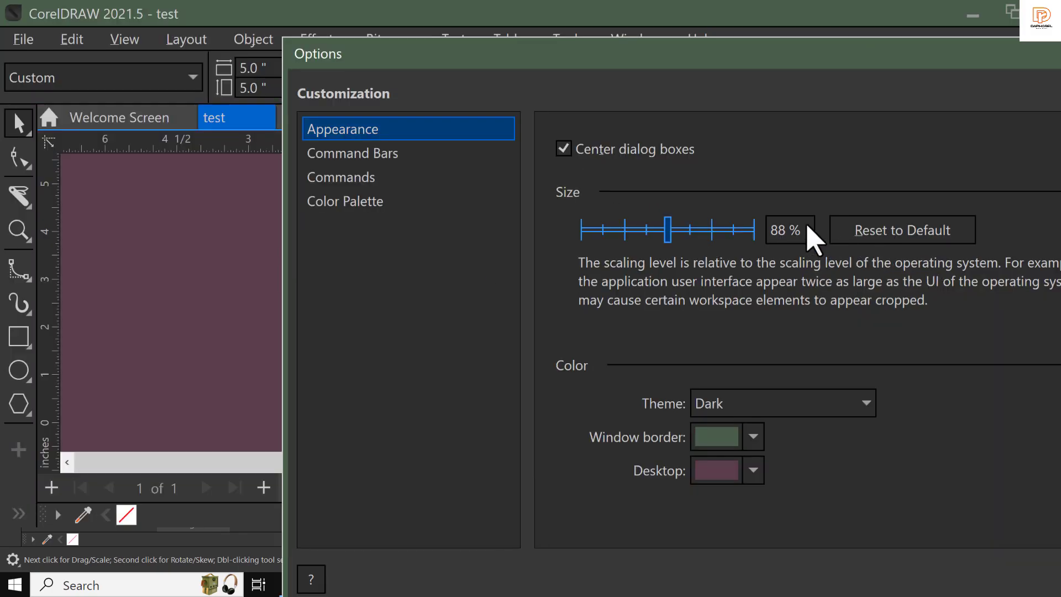
click(805, 231)
click(808, 231)
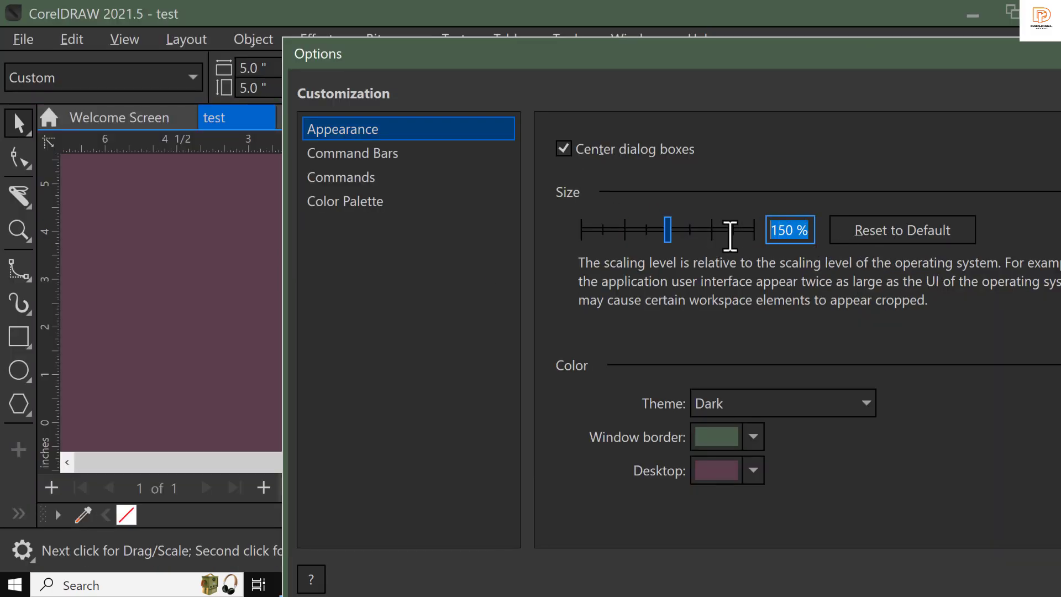
text(100)
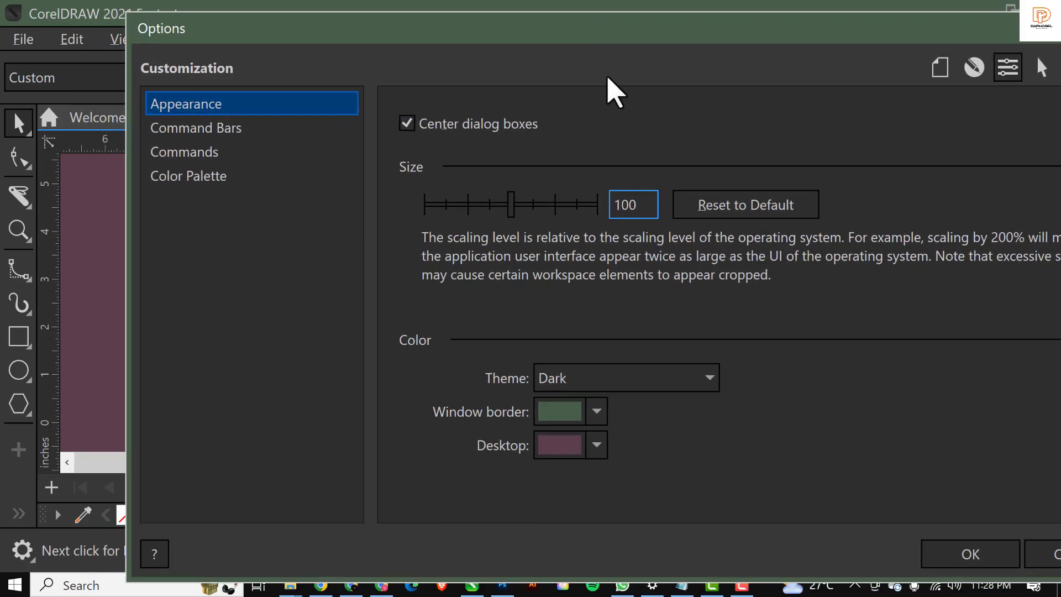
click(514, 213)
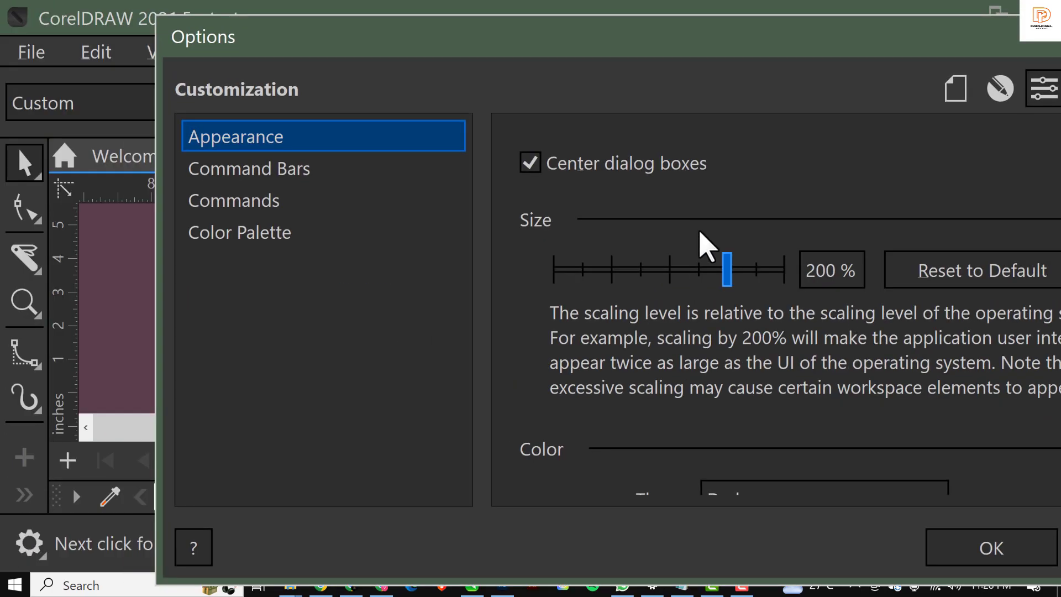
drag(727, 272, 676, 278)
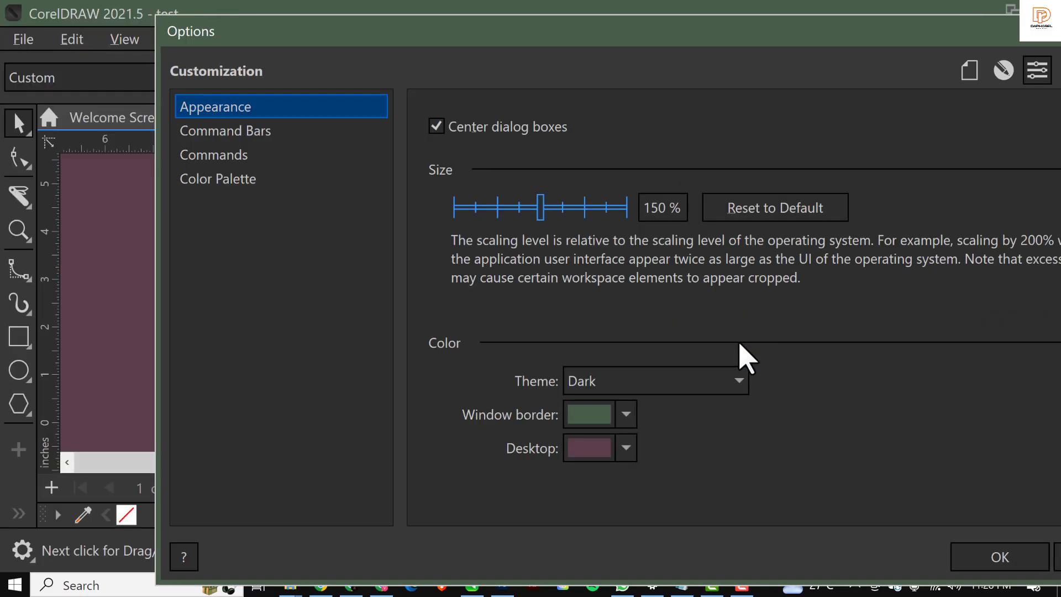
drag(540, 209, 523, 211)
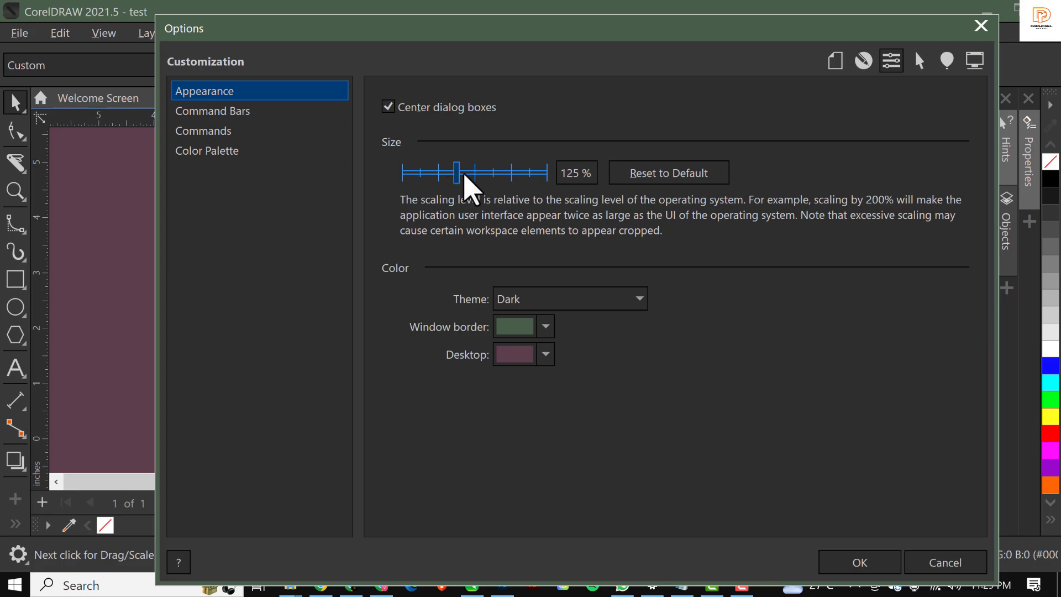
drag(459, 176, 439, 178)
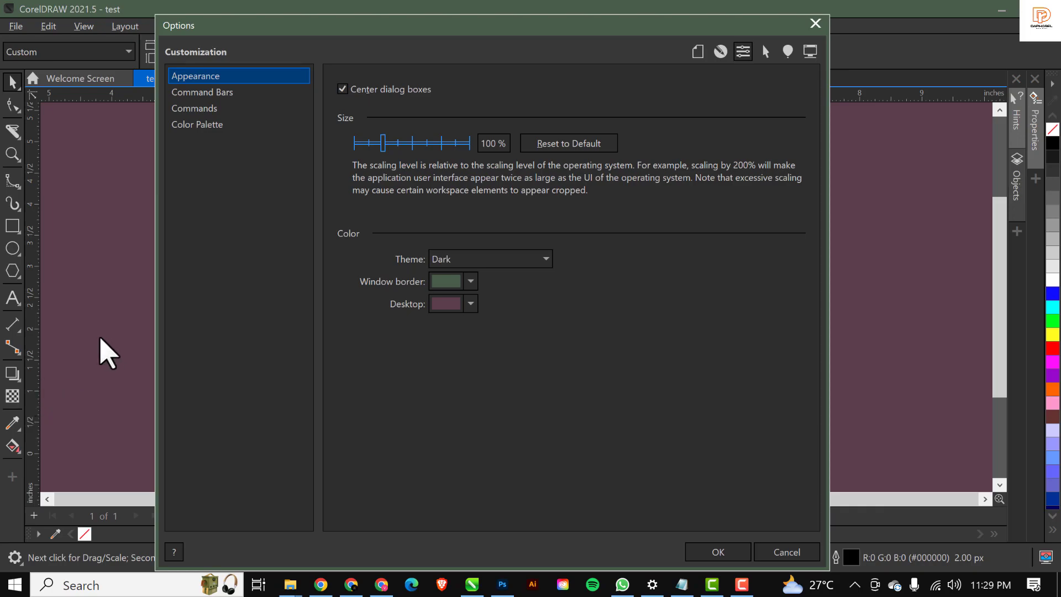
click(414, 144)
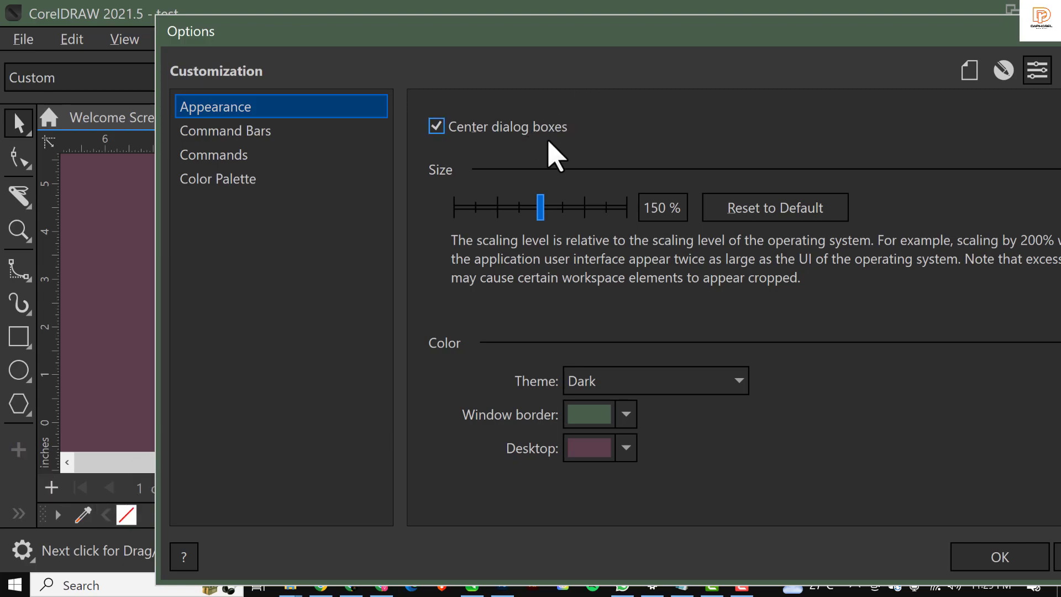
drag(541, 209, 497, 208)
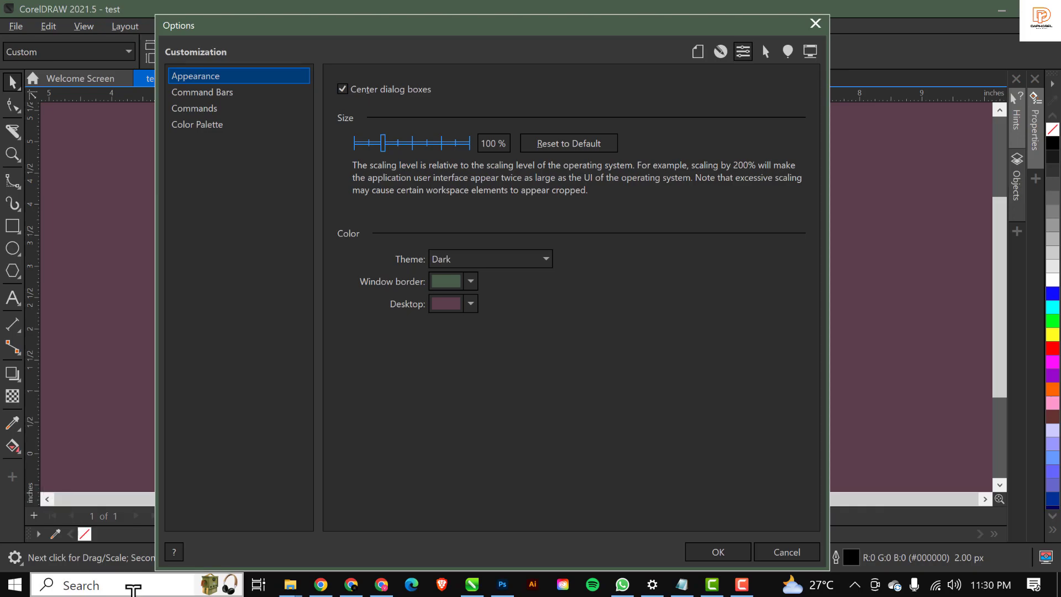
Enter 88 % as the interface size and check the Theme list, leaving Dark.
click(497, 145)
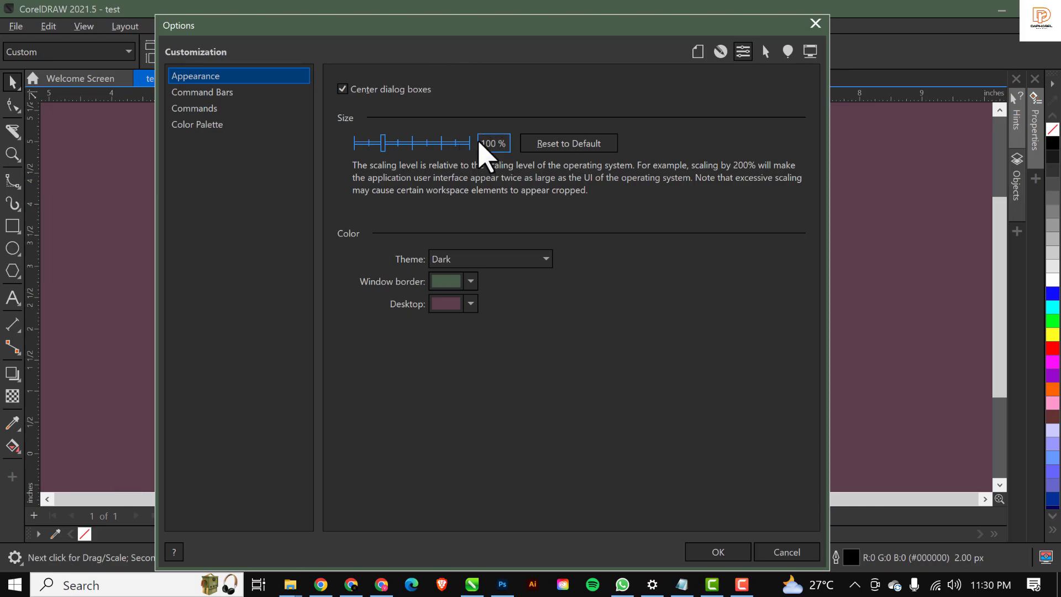
drag(486, 143, 504, 145)
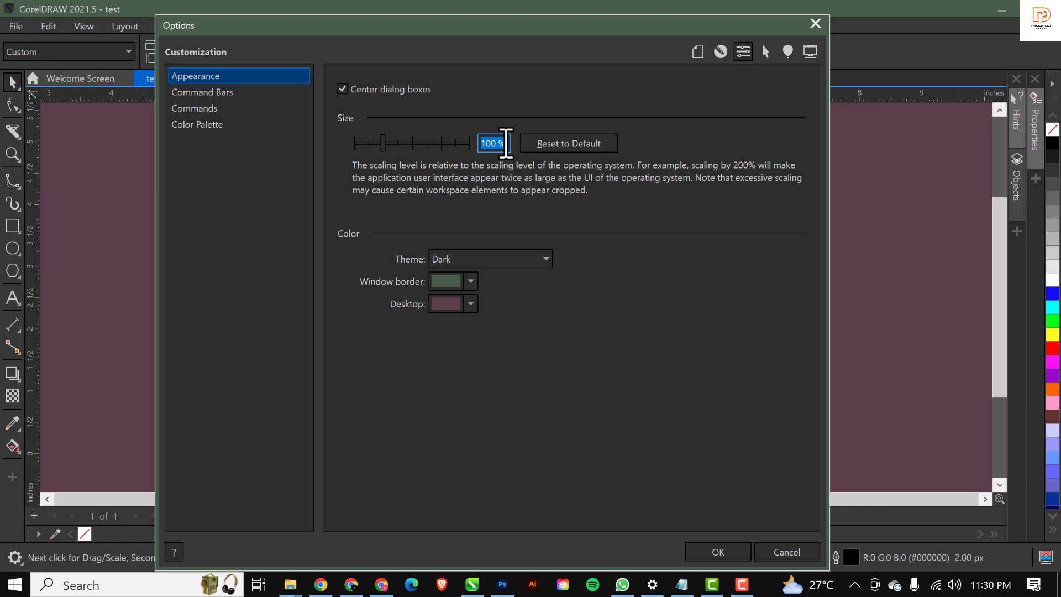
text(88)
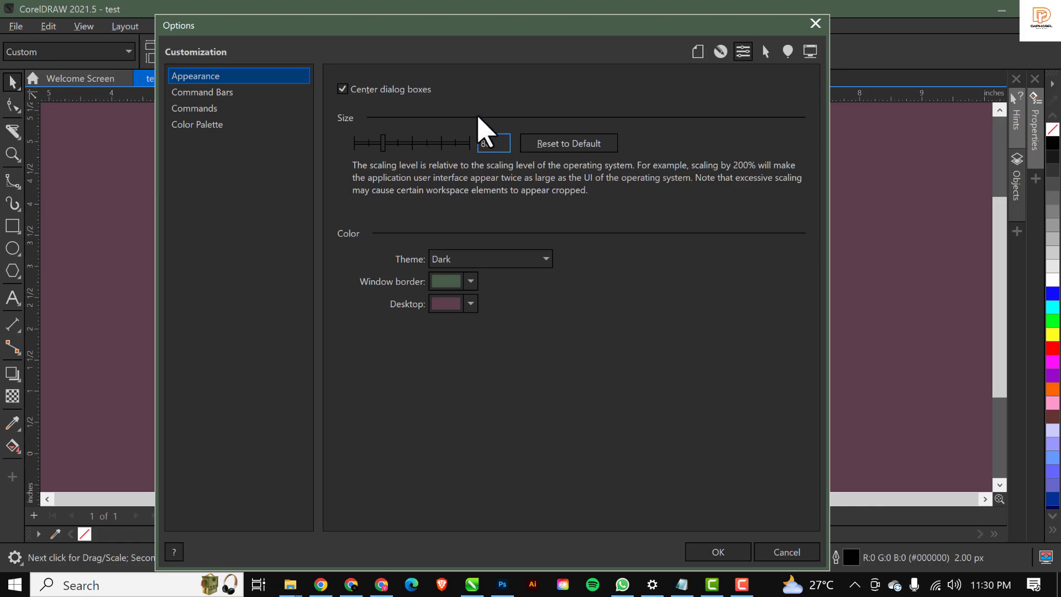
click(521, 264)
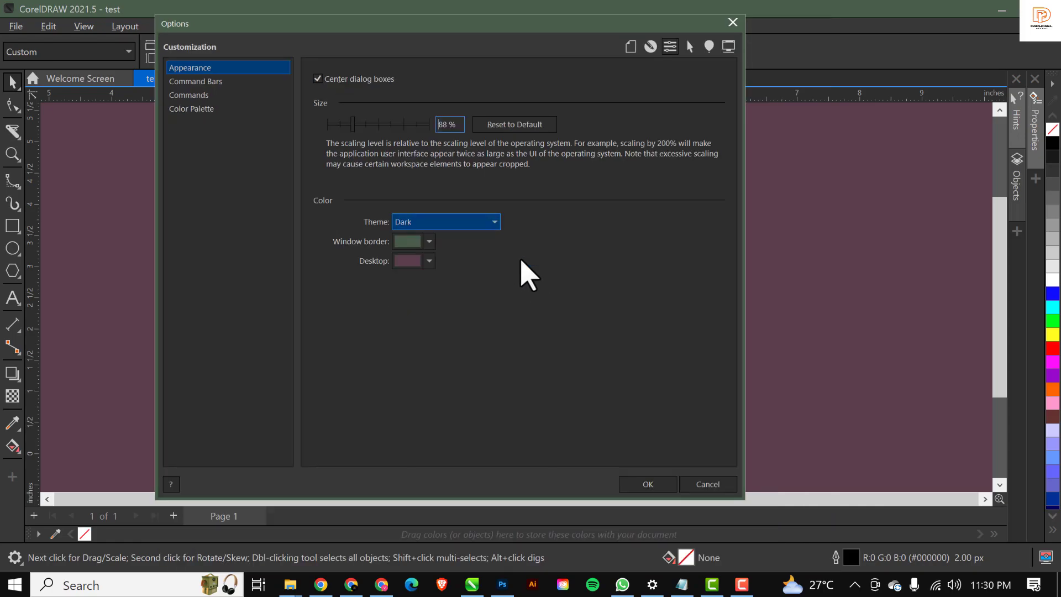
click(484, 220)
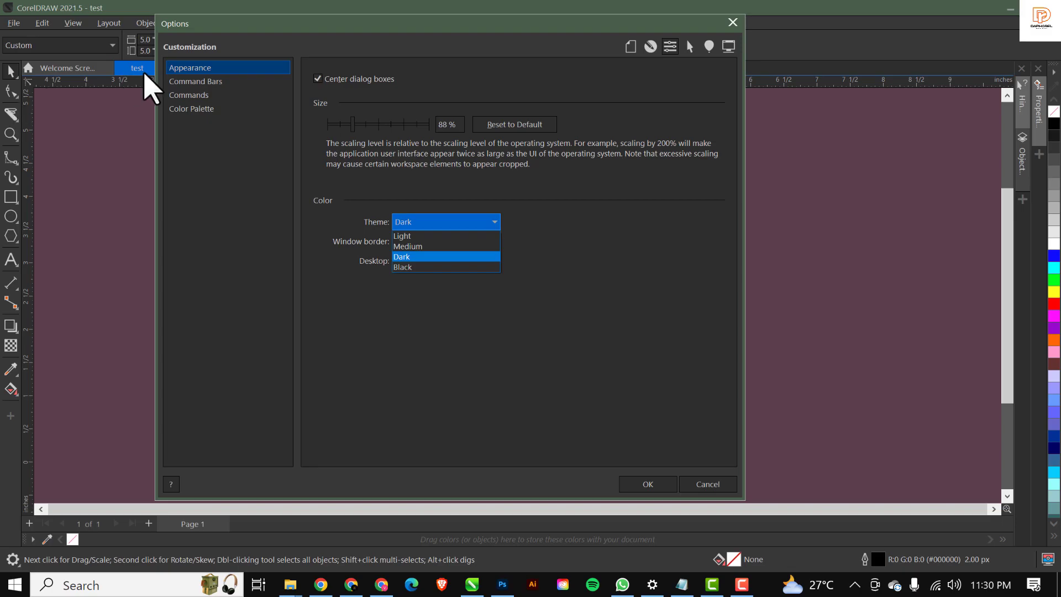
click(232, 18)
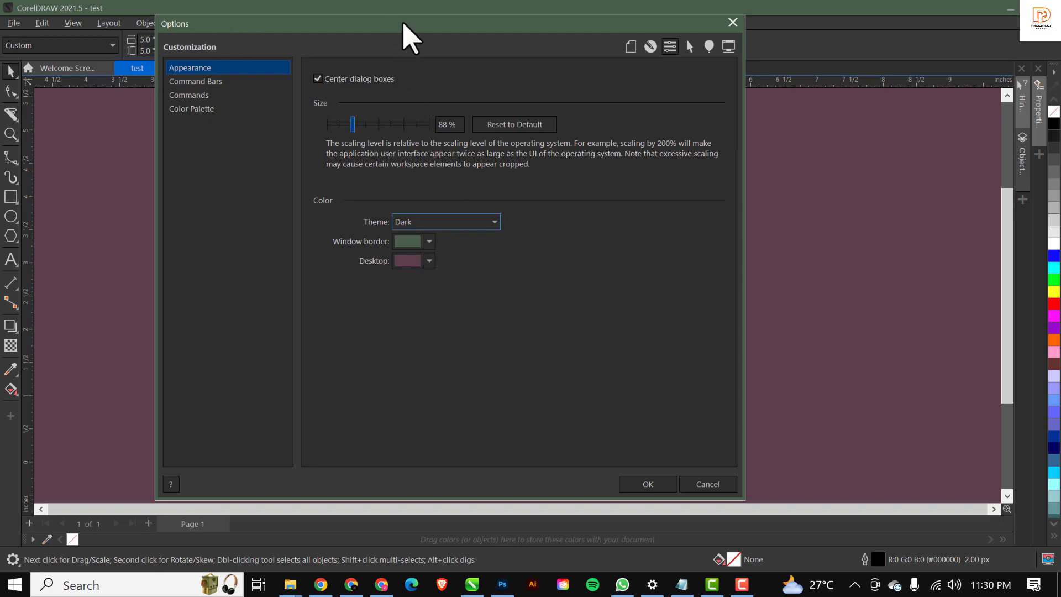
Move the Options dialog to view the page, then cancel to discard the changes.
drag(403, 25, 611, 207)
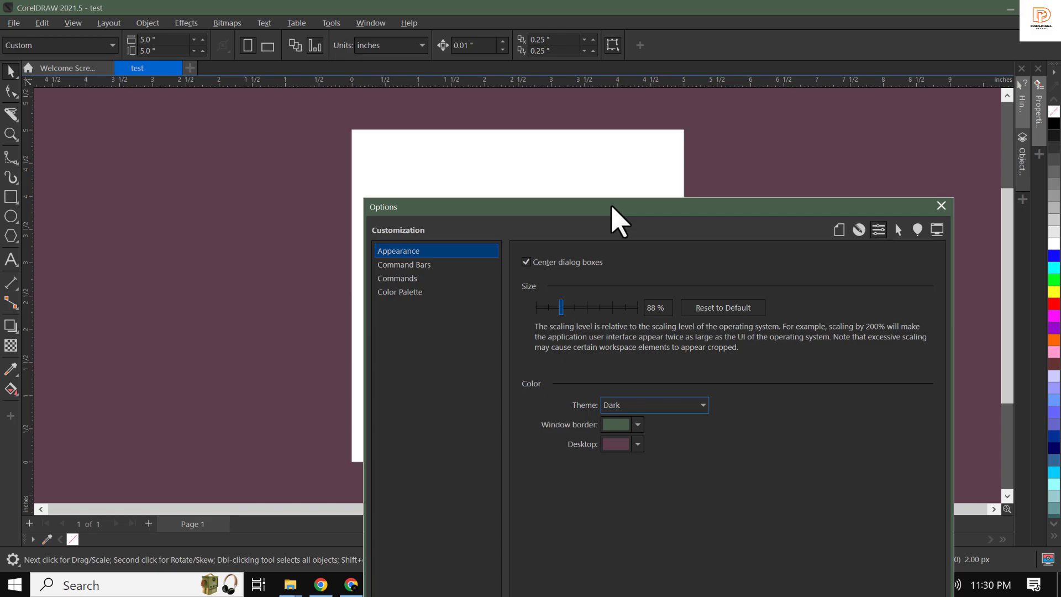
drag(611, 207, 509, 78)
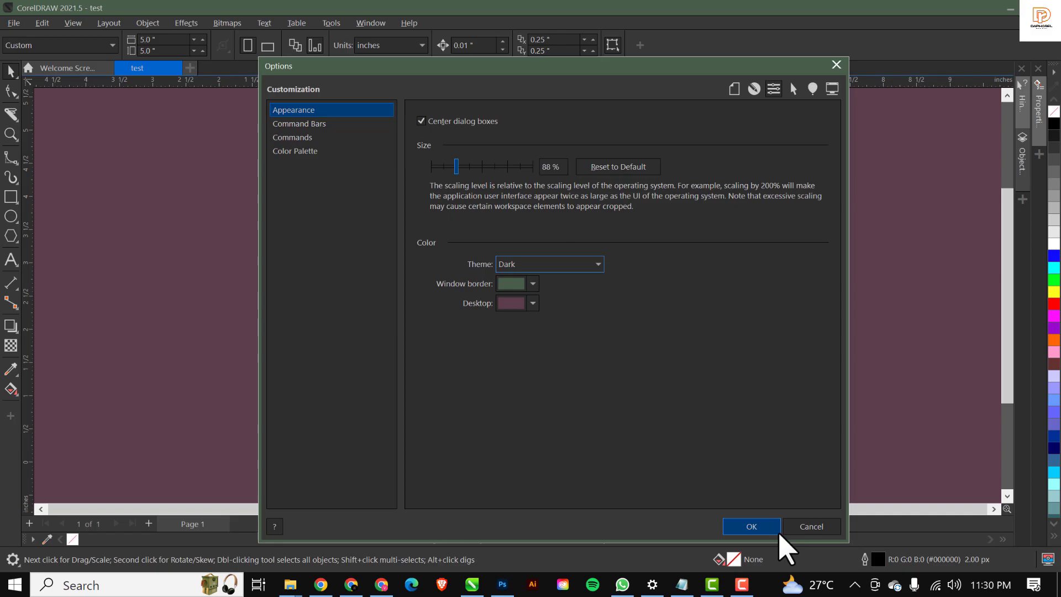
click(801, 528)
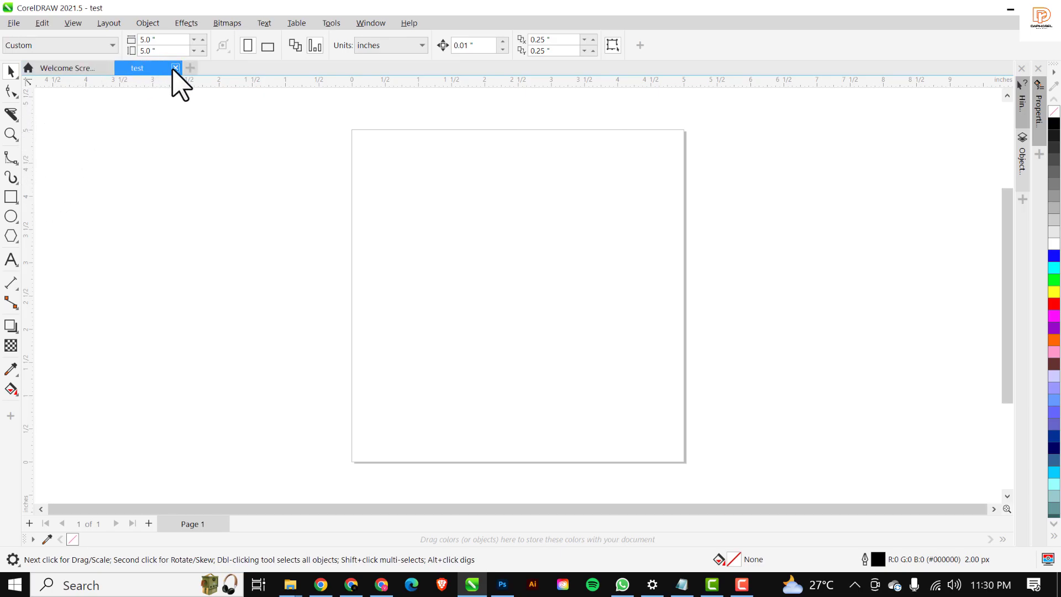
Close the 'test' document, then reopen Tools > Options on the Customization Appearance page.
click(175, 67)
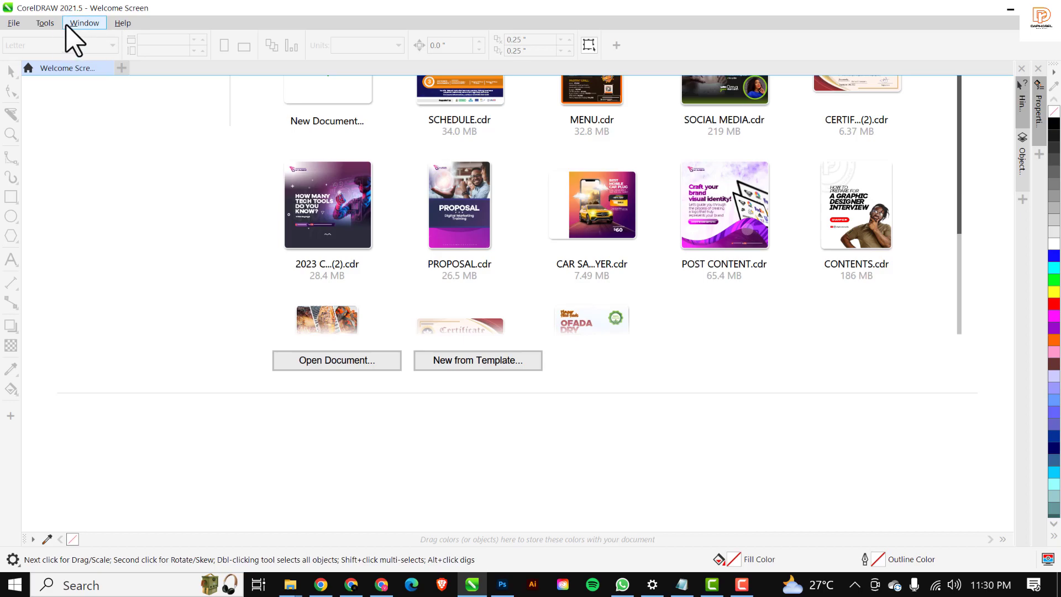
click(59, 27)
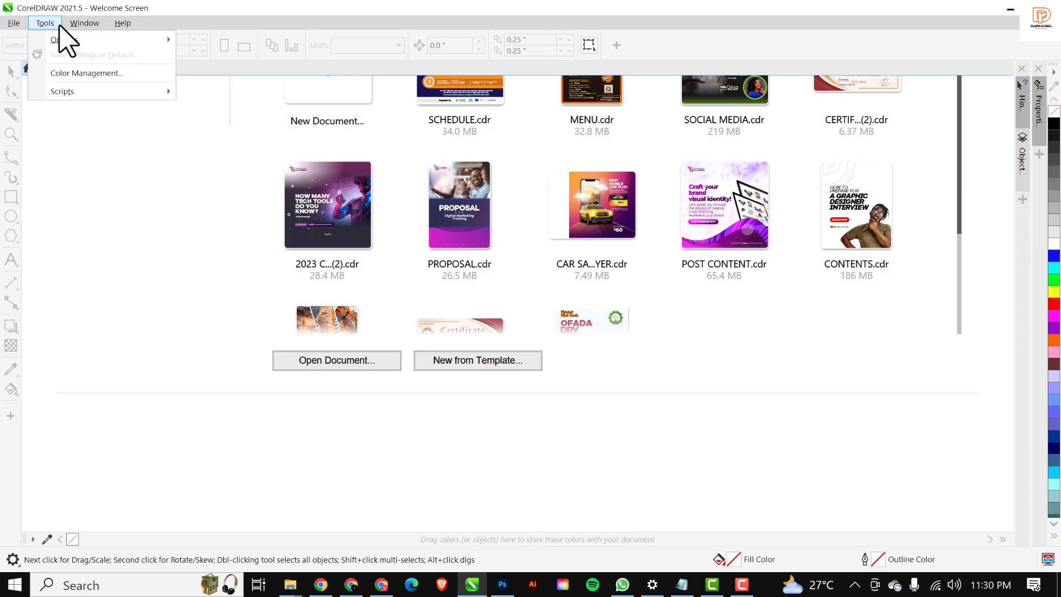
mouse_move(61, 40)
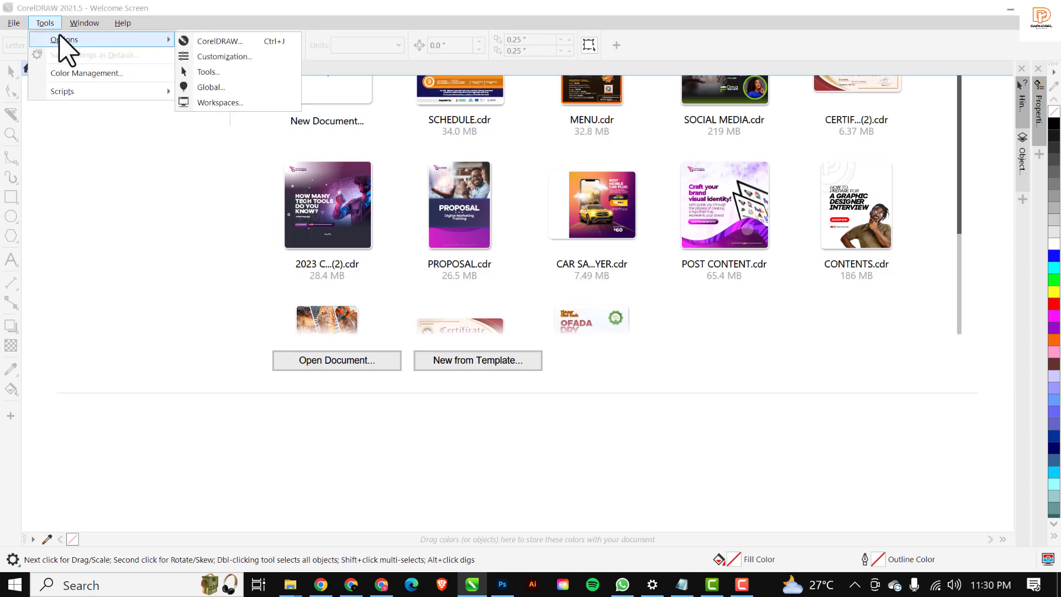
click(210, 55)
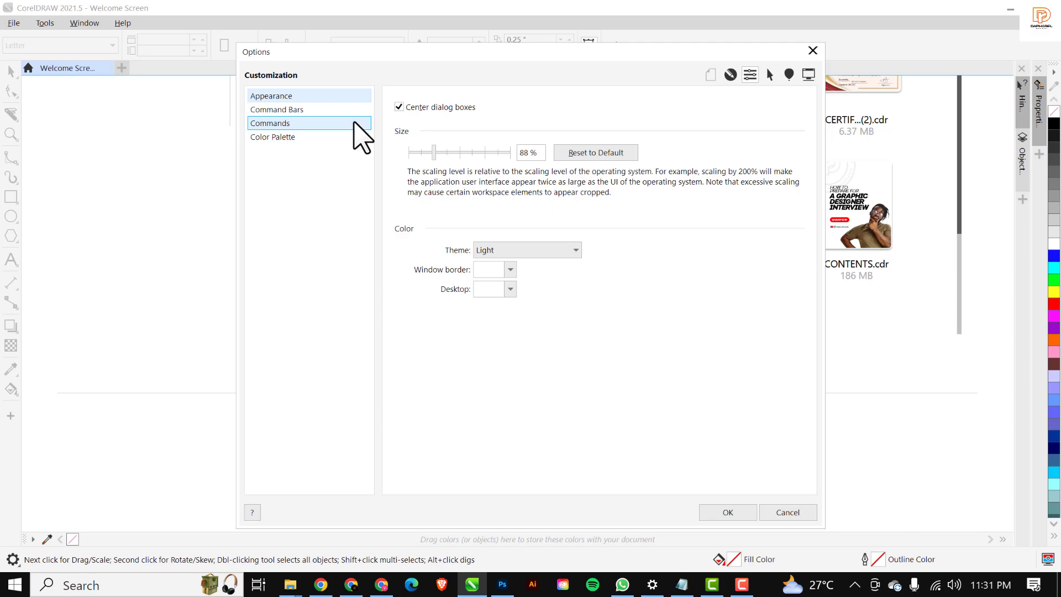
Pick the Dark theme, then cancel the Options dialog so the interface stays light.
click(522, 250)
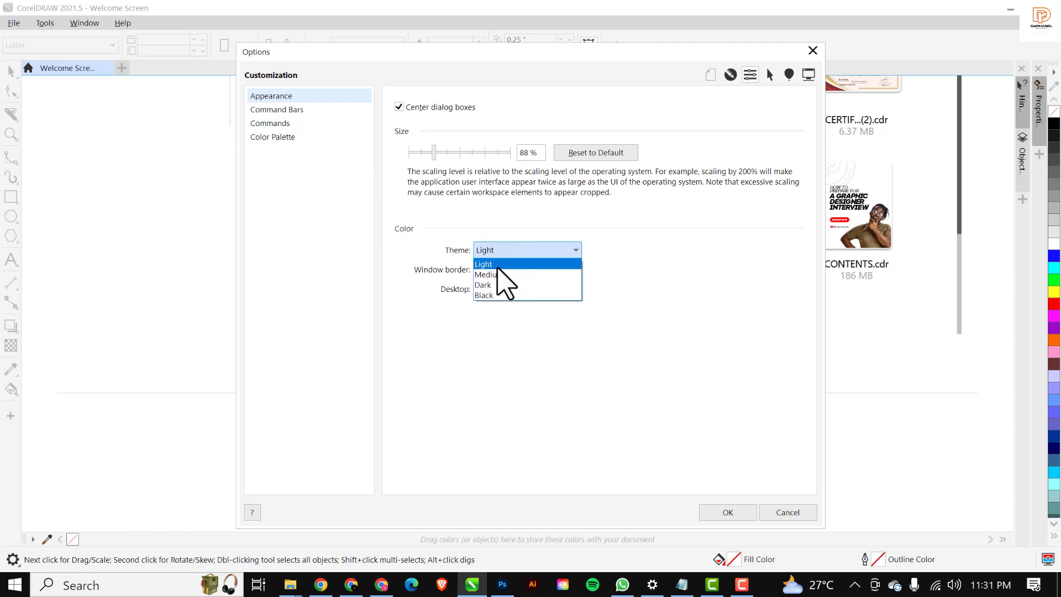
click(492, 285)
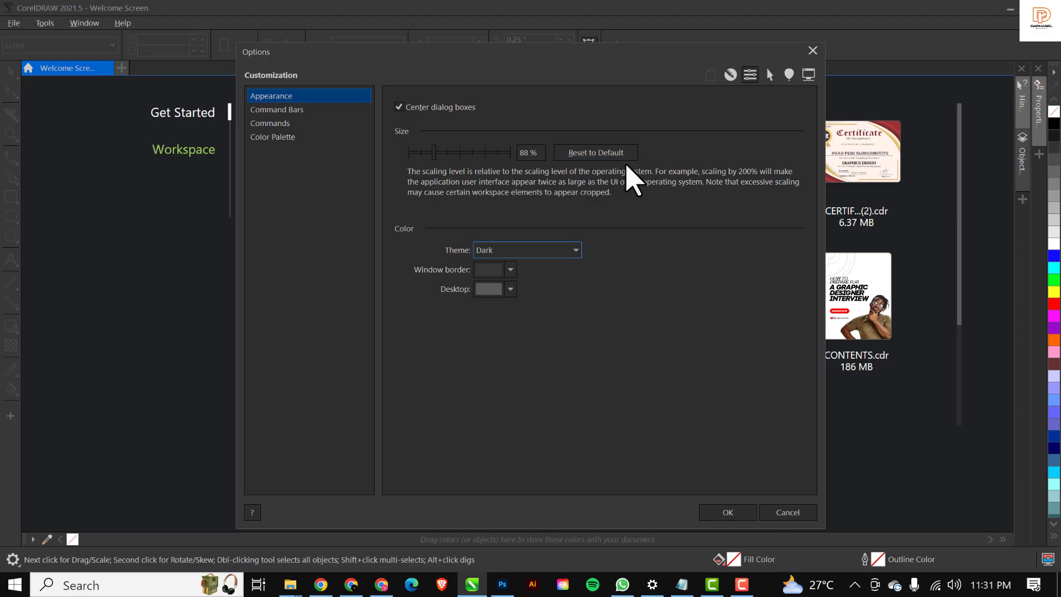
click(775, 513)
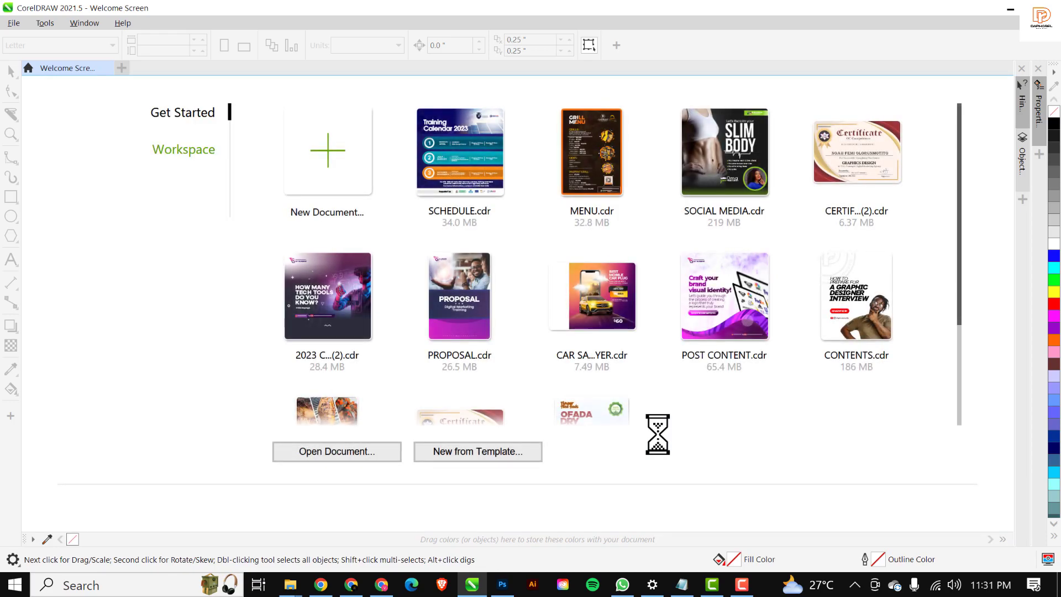
Apply the Dark theme in Options > Customization and show the Welcome Screen's Workspace page.
click(45, 22)
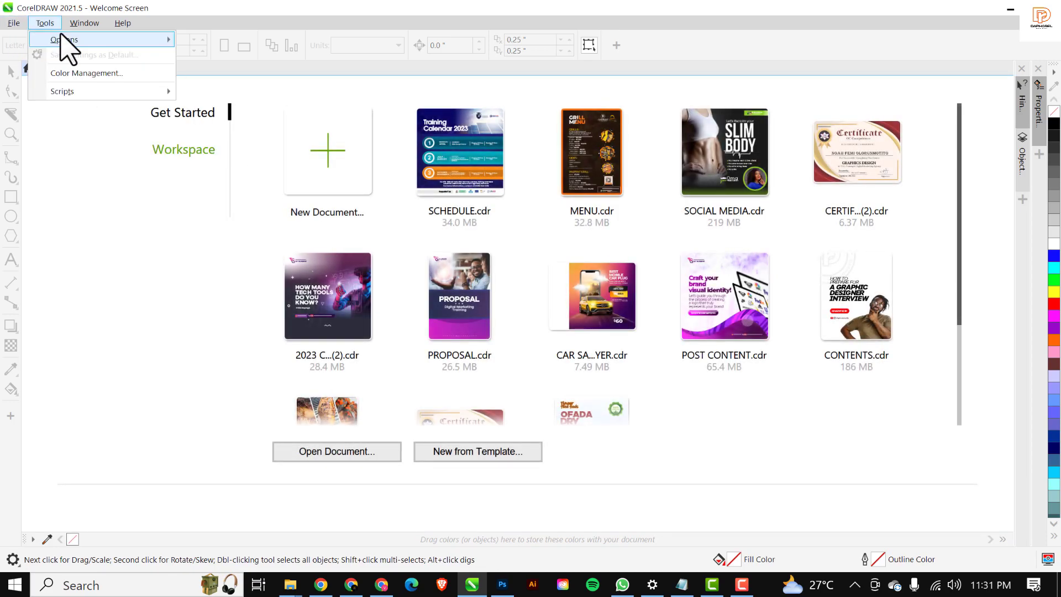
mouse_move(66, 41)
click(219, 58)
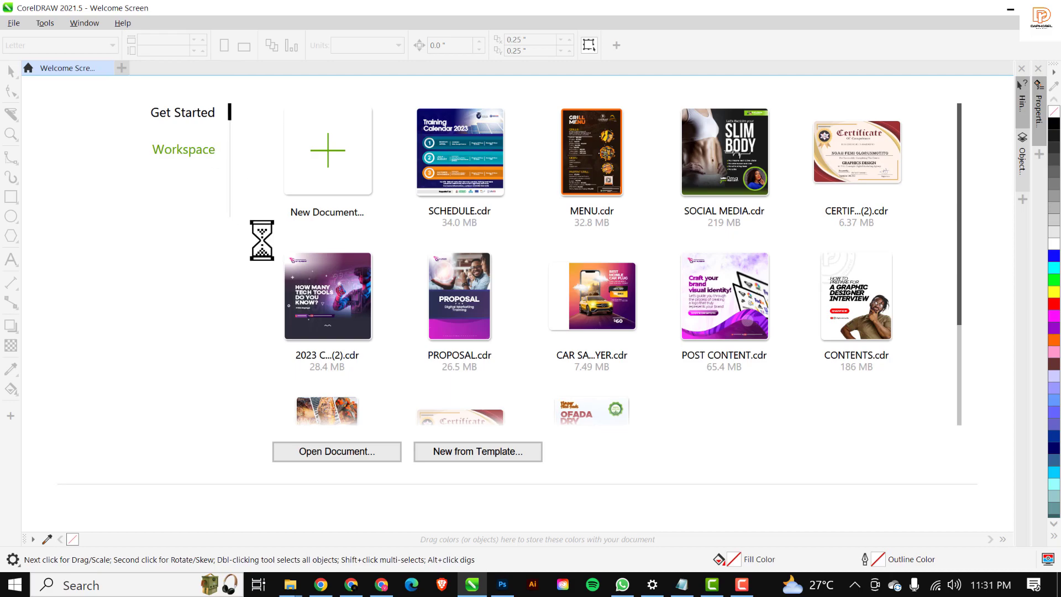
click(522, 251)
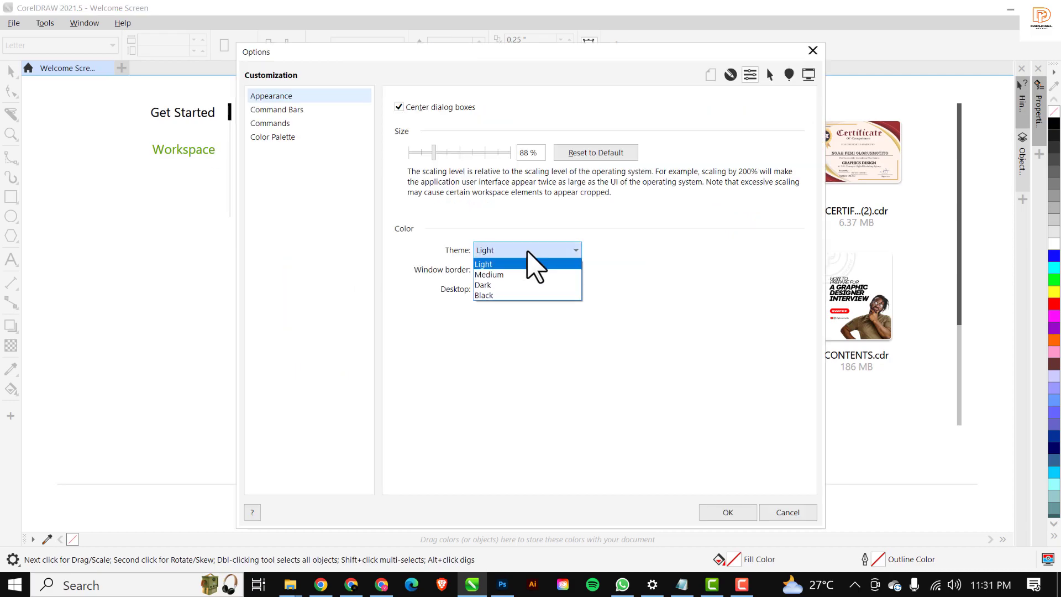
click(509, 285)
click(729, 512)
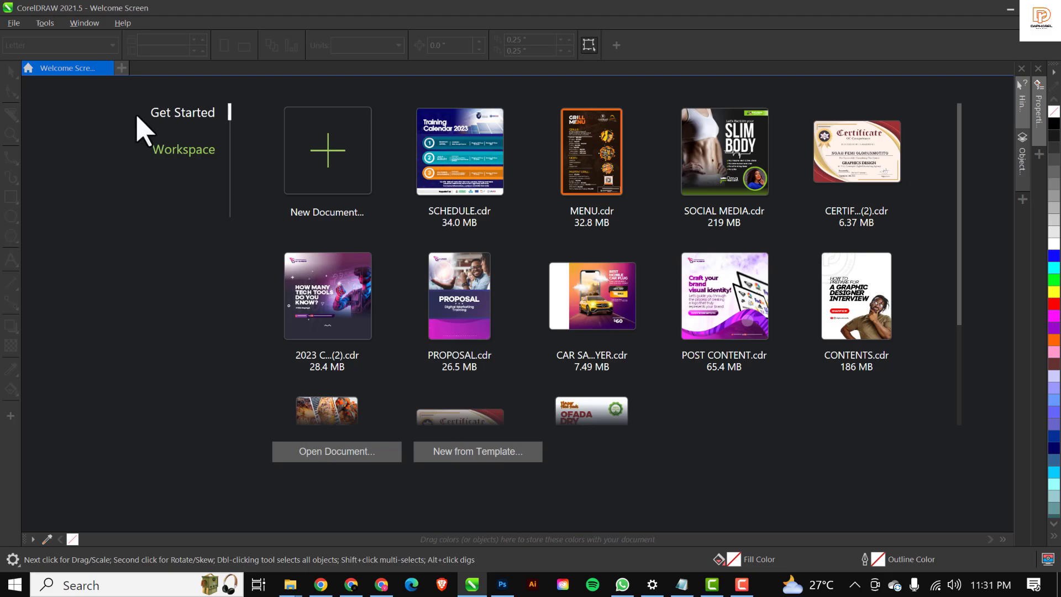
click(171, 152)
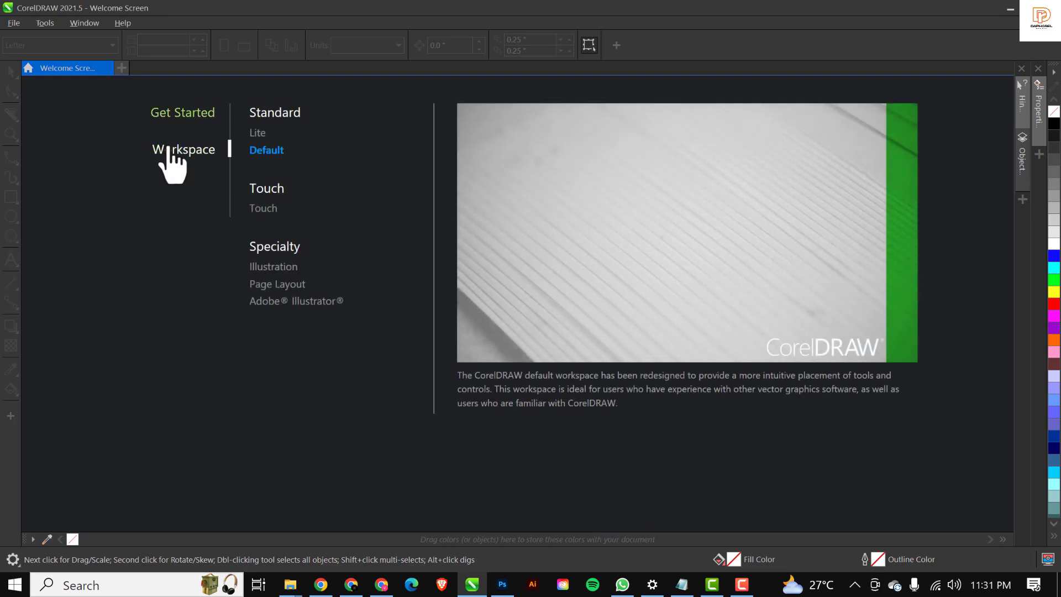